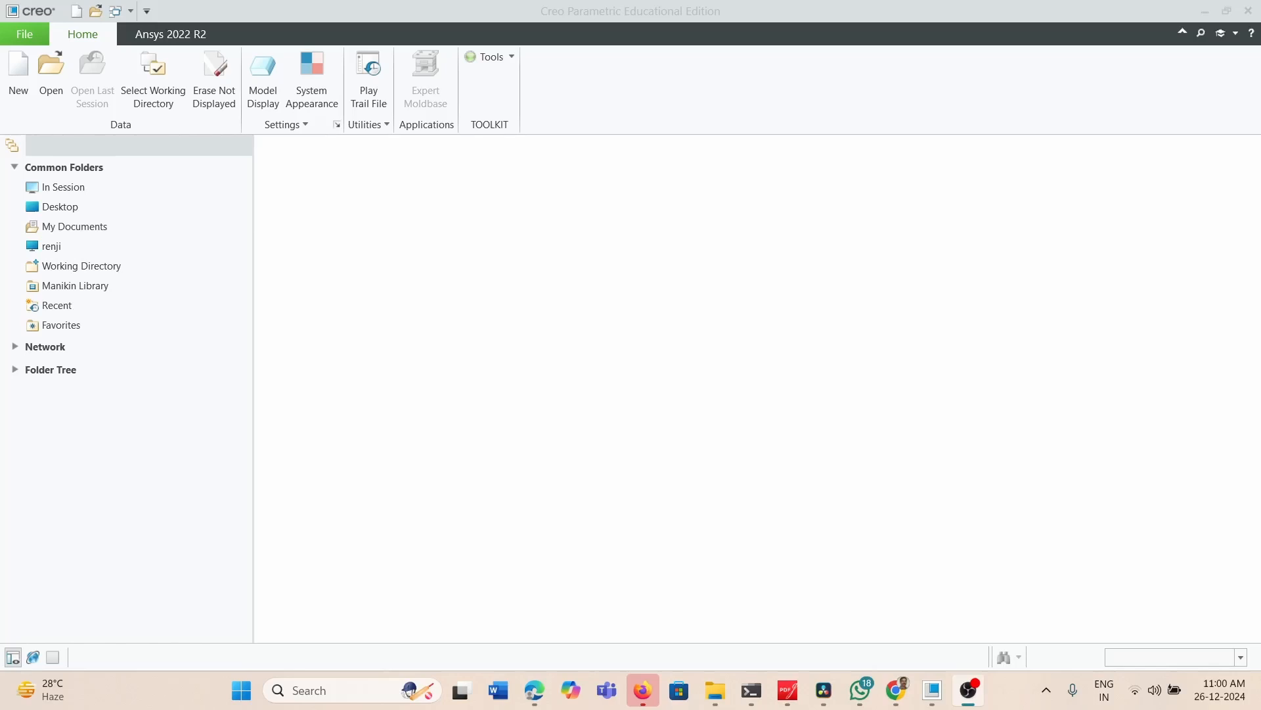
Create a new part and start a solid Blend with its first section sketched on the FRONT plane, using RIGHT as the orientation reference
left_click(16, 78)
left_click(728, 499)
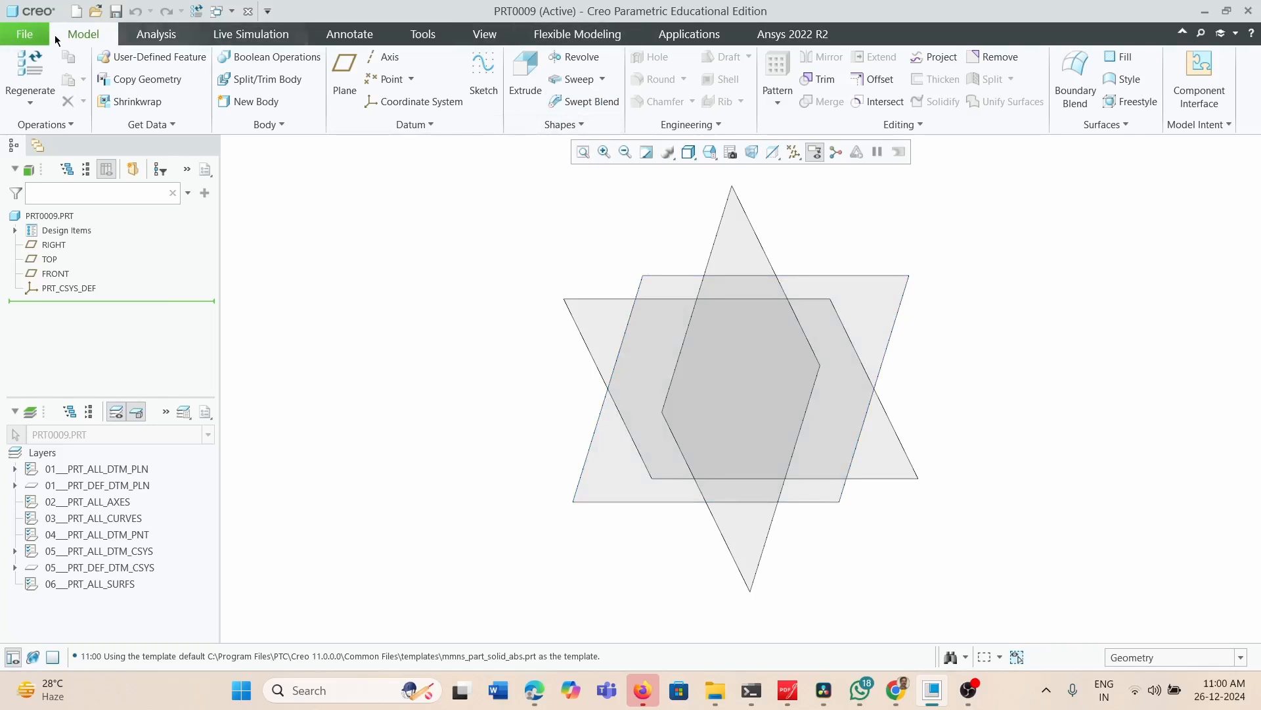
left_click(582, 123)
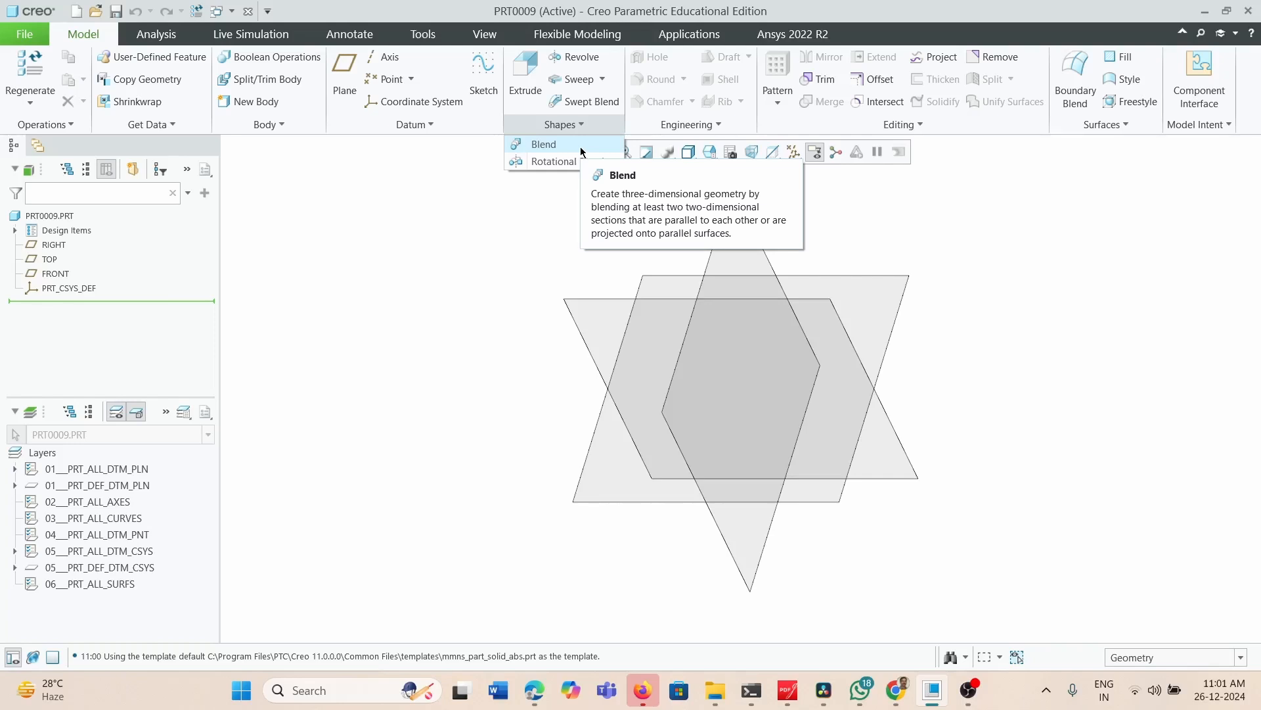
left_click(545, 145)
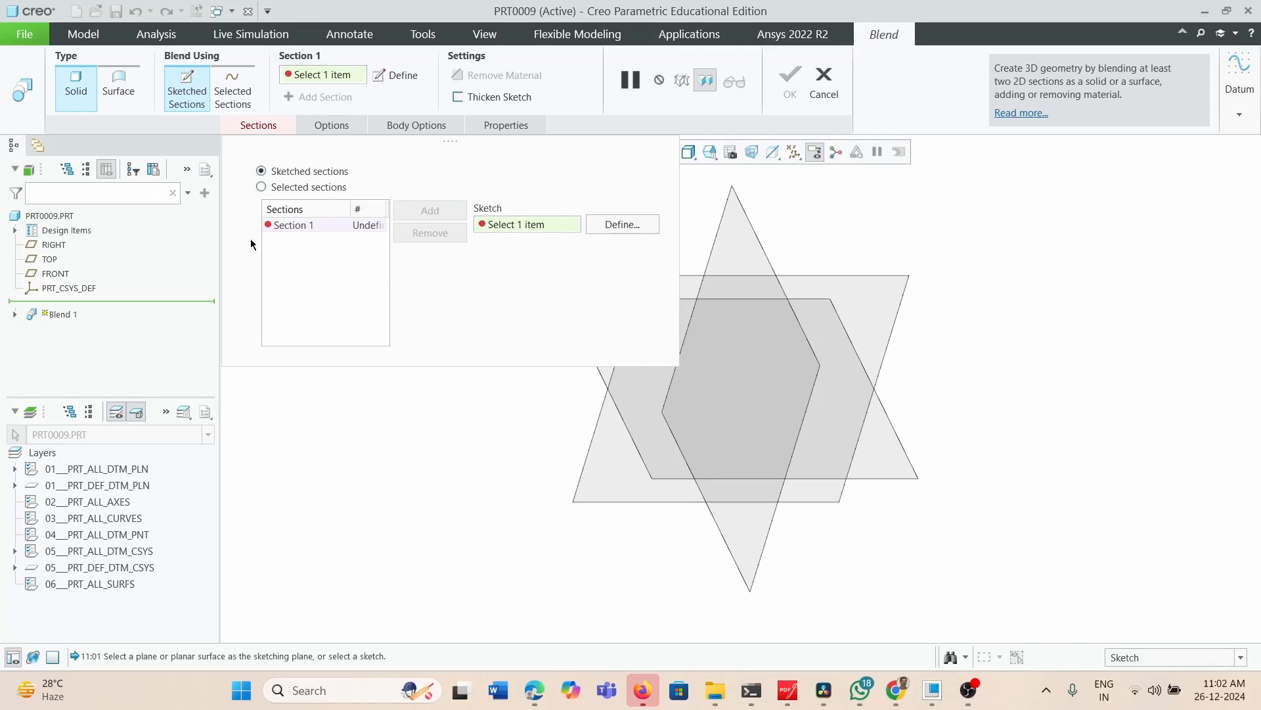
left_click(636, 226)
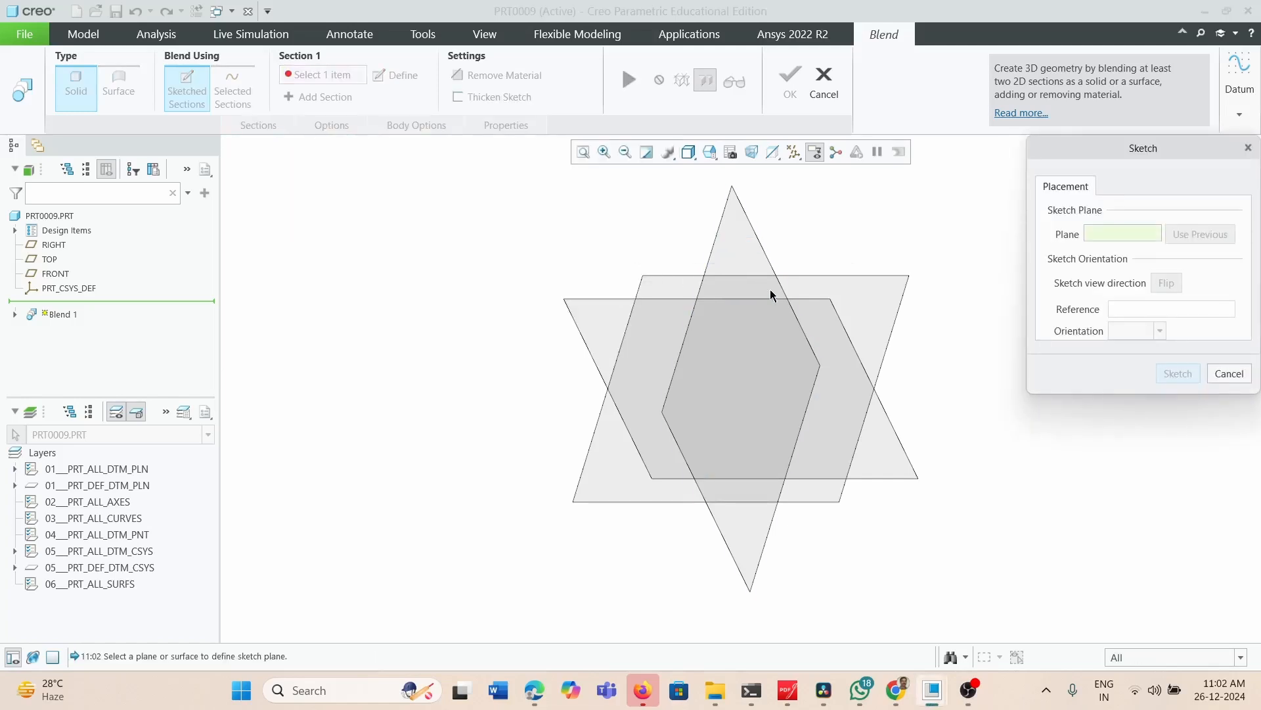
left_click(804, 301)
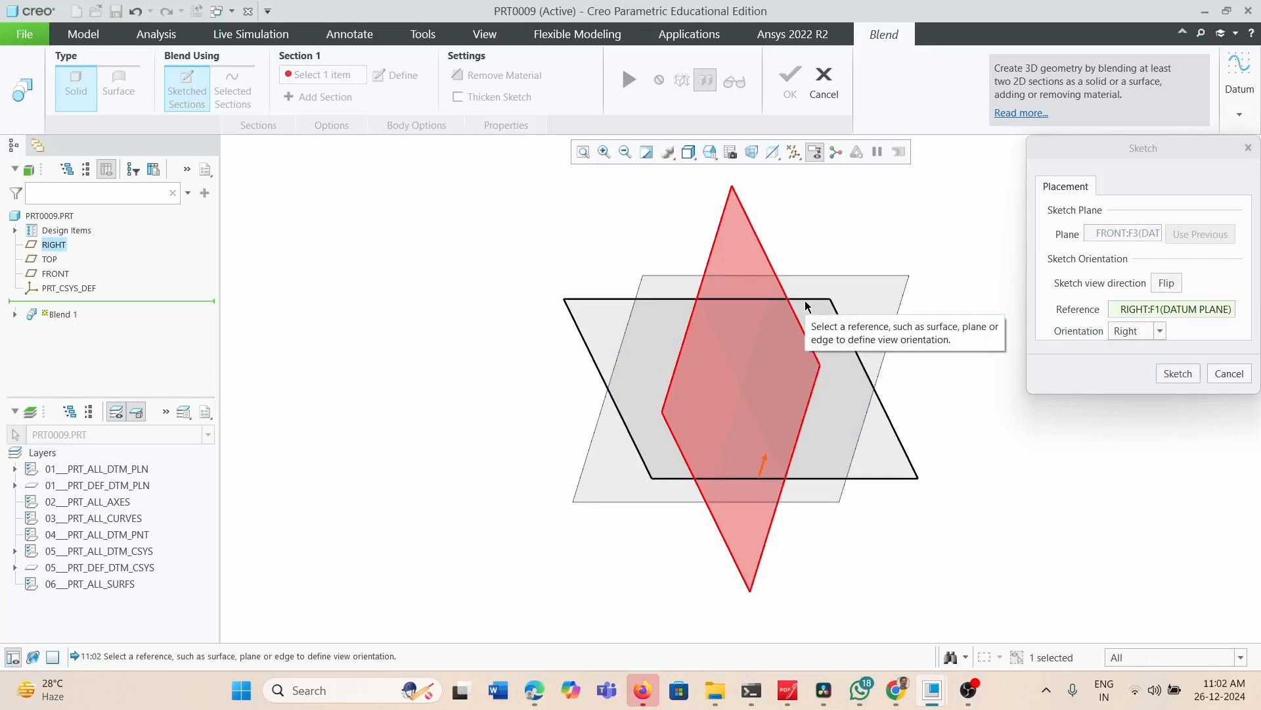
left_click(1177, 373)
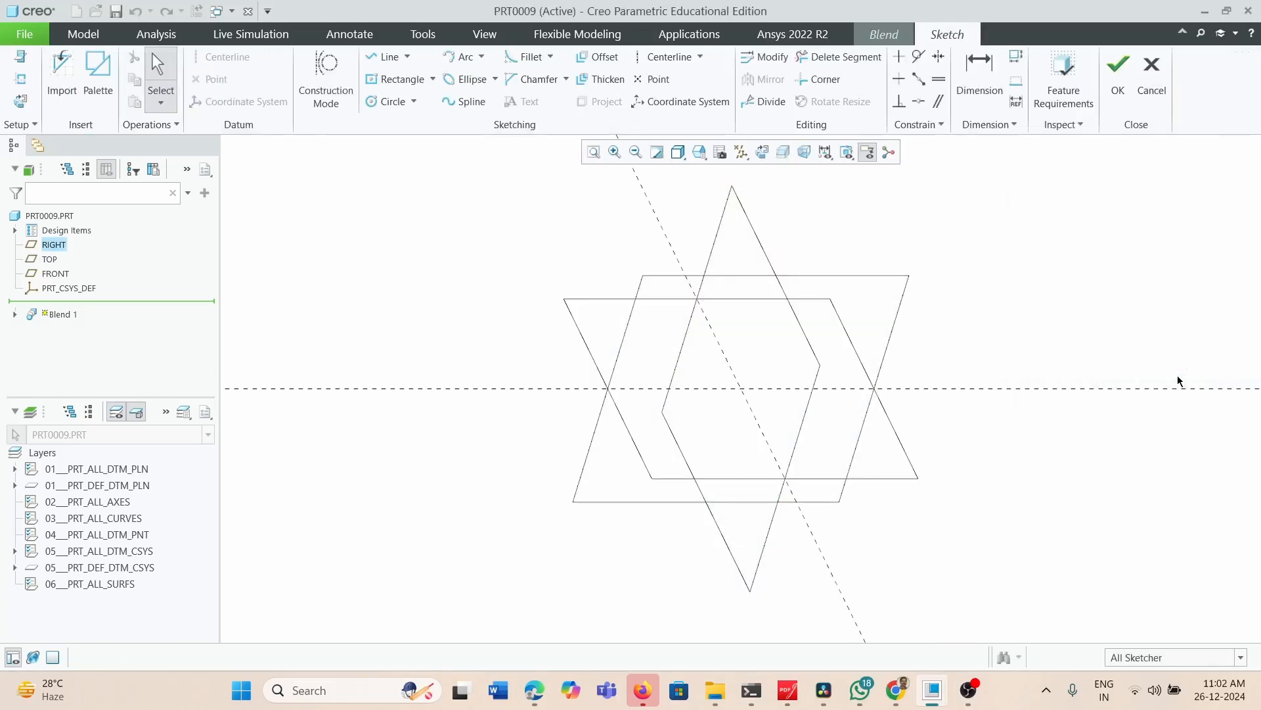
Sketch a tall, narrow center rectangle about the origin as section 1 and finish its sketch
left_click(396, 79)
left_click(741, 388)
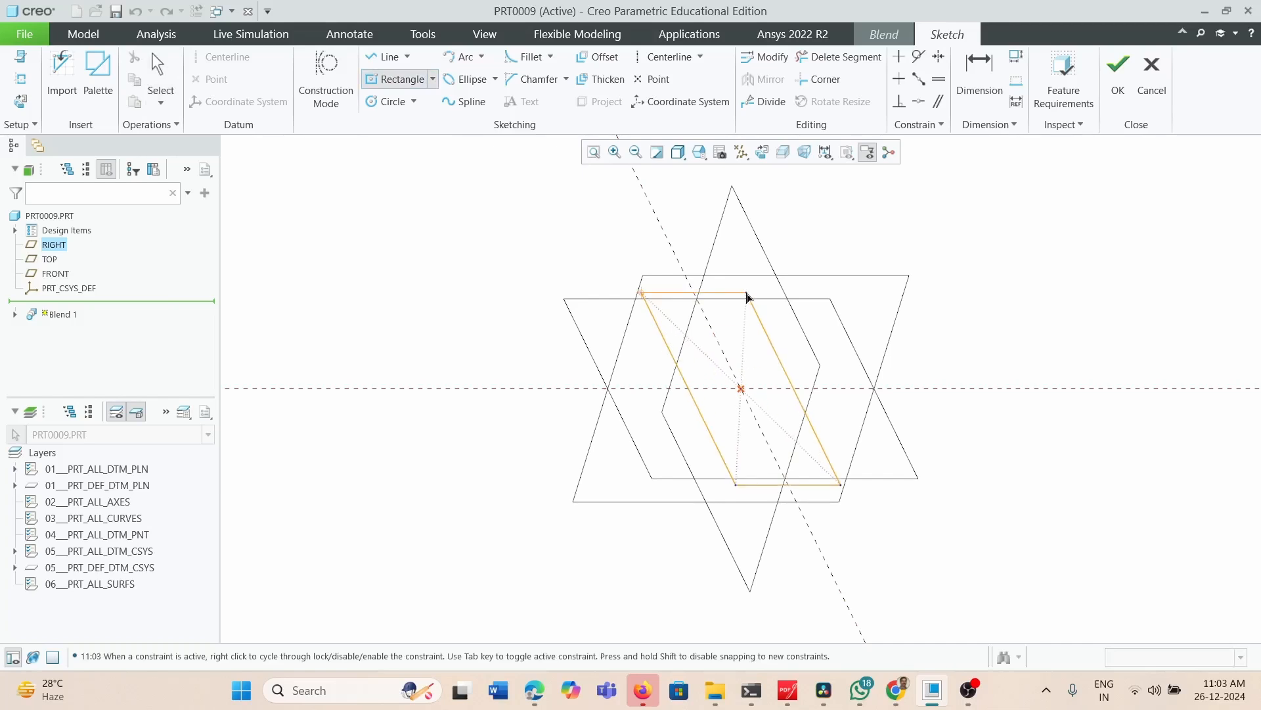
left_click(732, 310)
left_click(731, 310)
middle_click(955, 208)
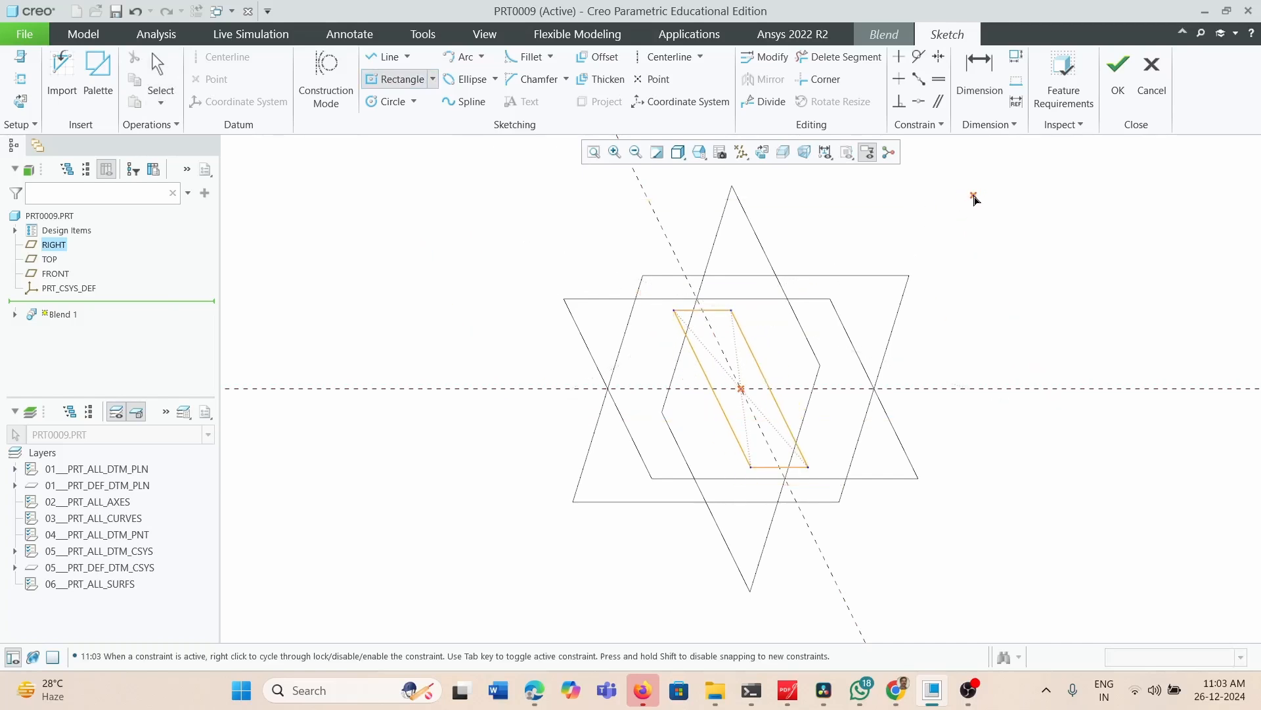
middle_click(974, 199)
left_click(1115, 79)
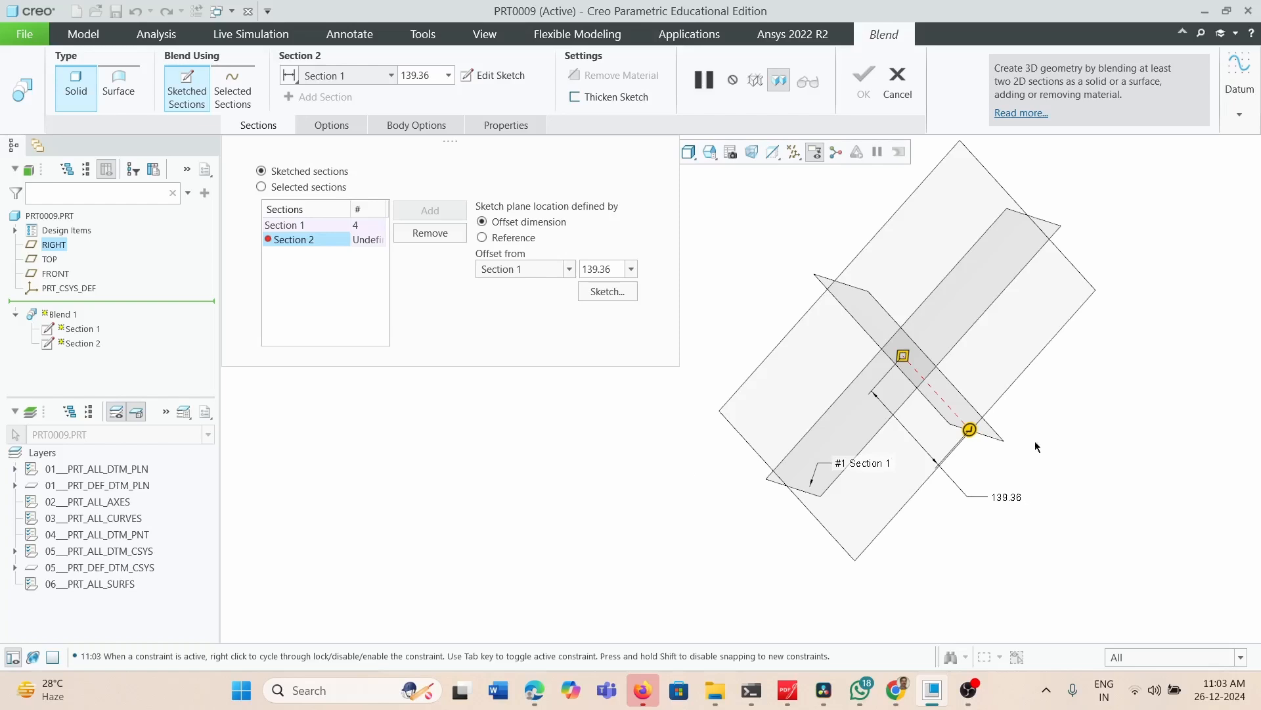
Set section 2's offset from section 1 to 500 and open its sketch
left_click(611, 268)
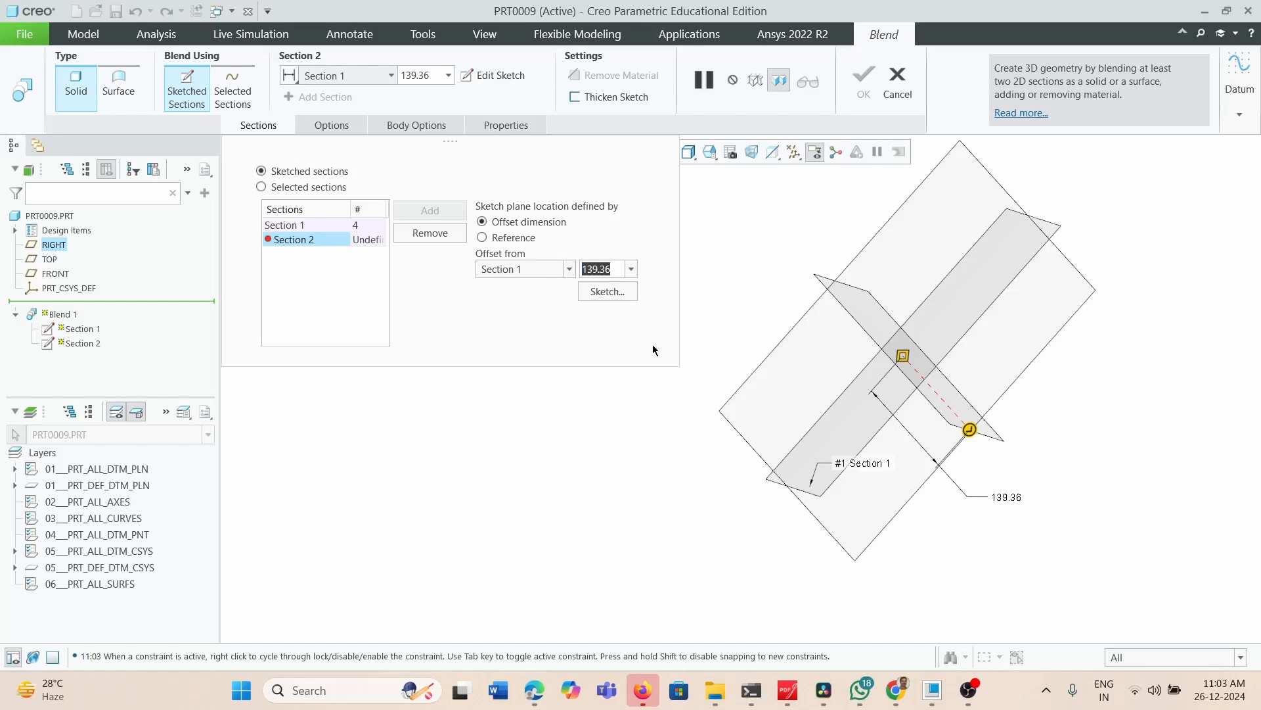
type("500")
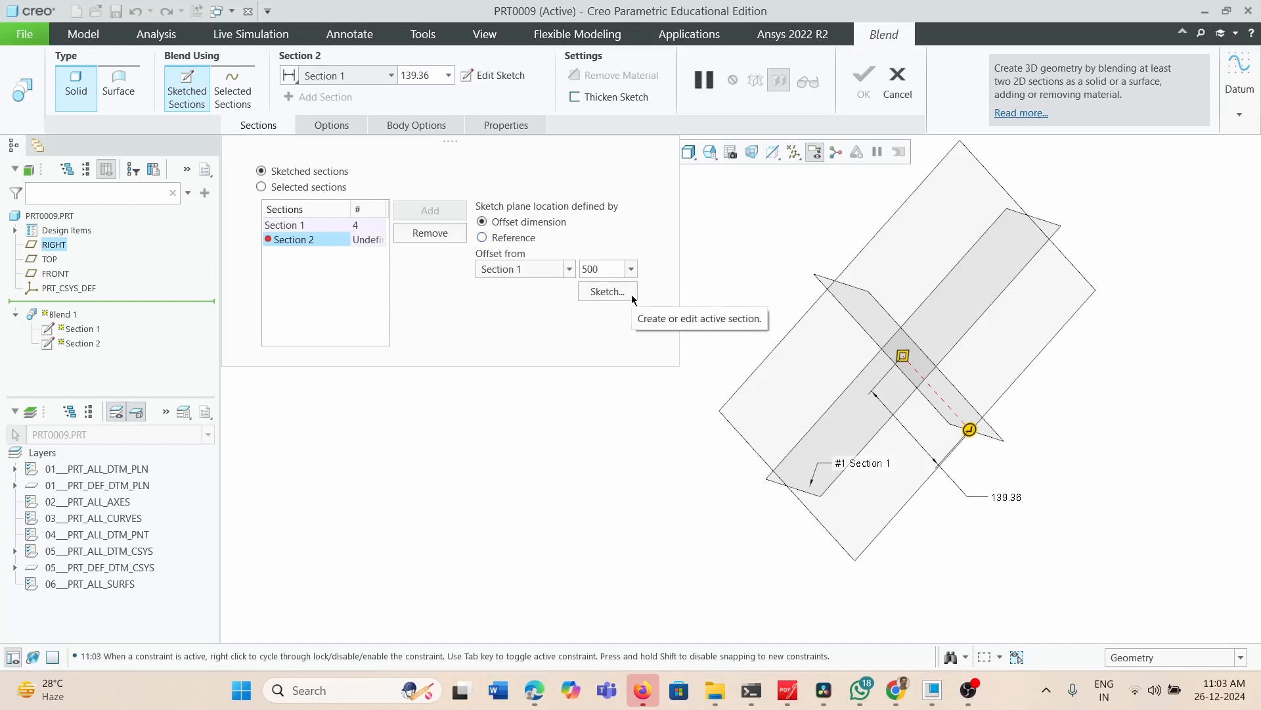
left_click(611, 292)
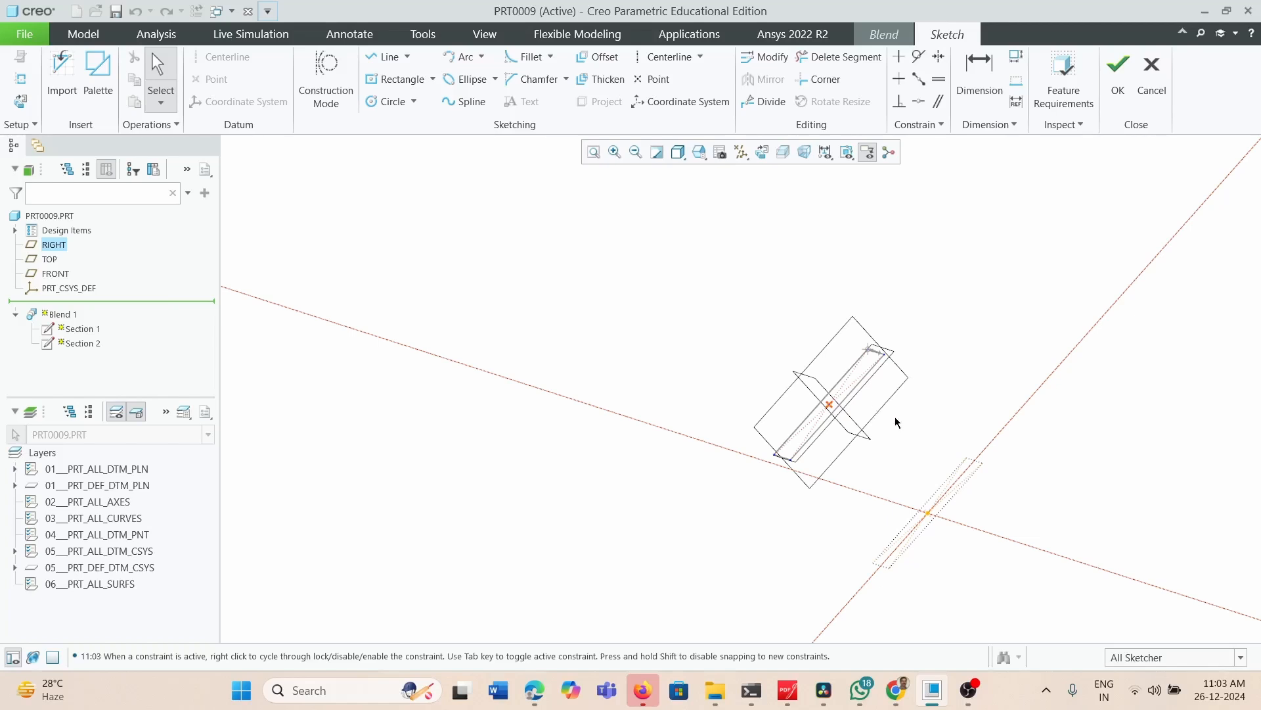
Sketch a circle of about 264 radius centered on the origin for section 2, enclosing the projected rectangle
left_click(381, 101)
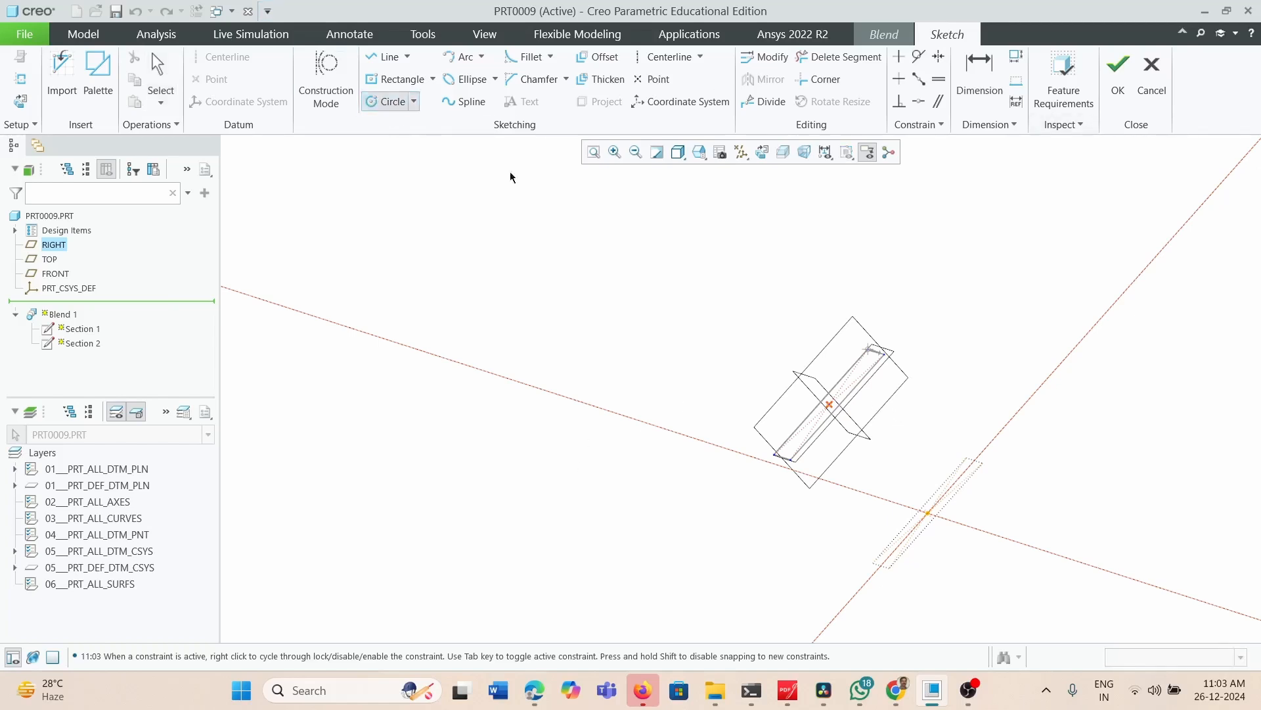
left_click(762, 151)
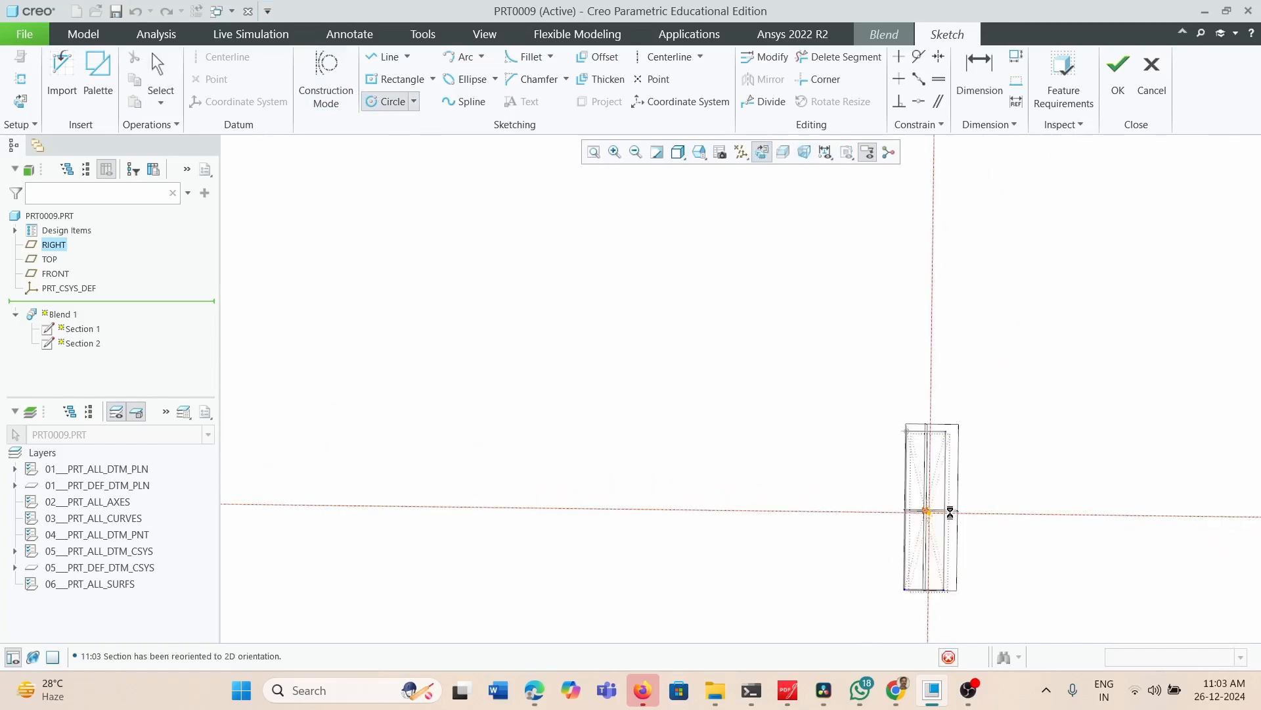
left_click(928, 513)
left_click(1003, 567)
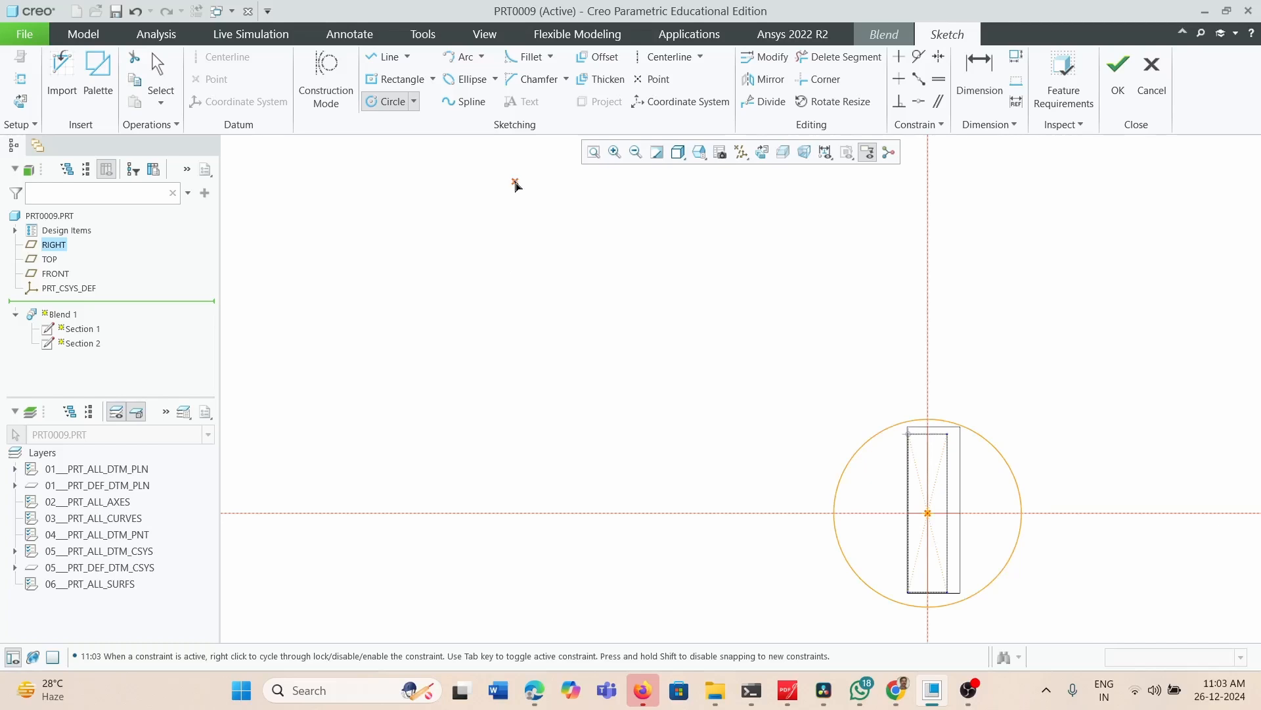
mouse_move(858, 431)
middle_mouse_down()
mouse_move(963, 477)
mouse_move(910, 471)
middle_mouse_up()
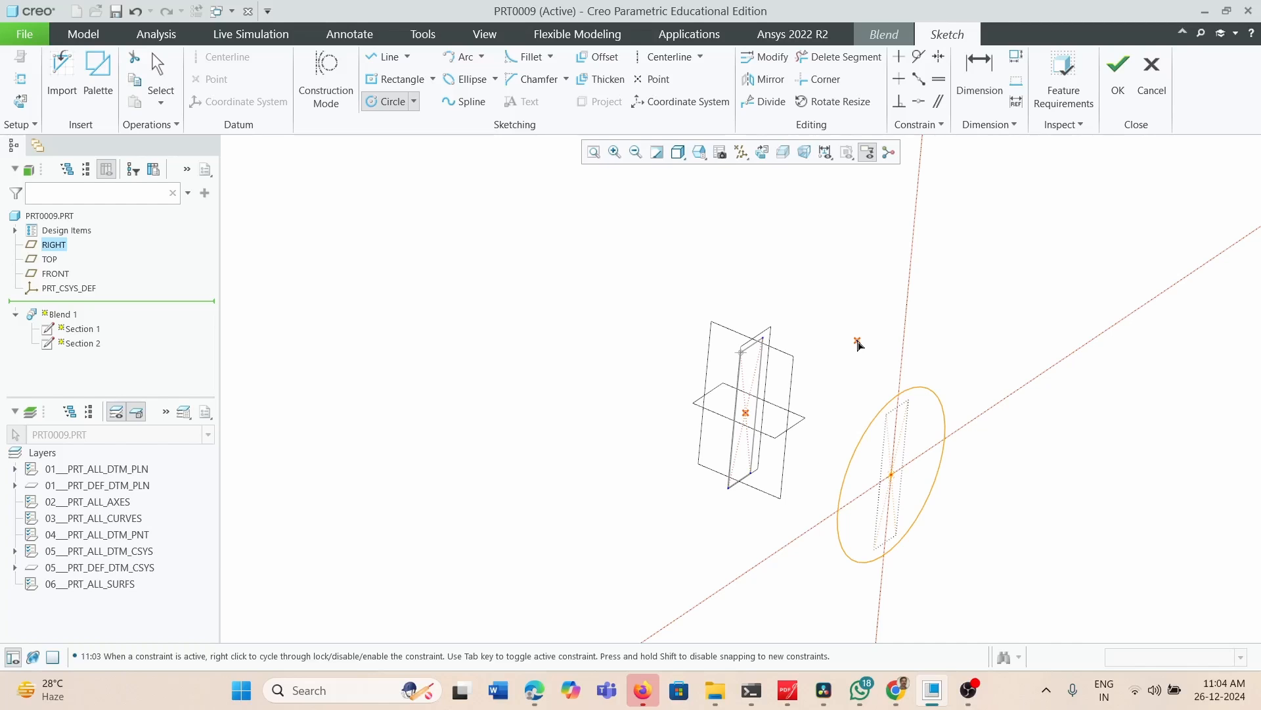
left_click(764, 151)
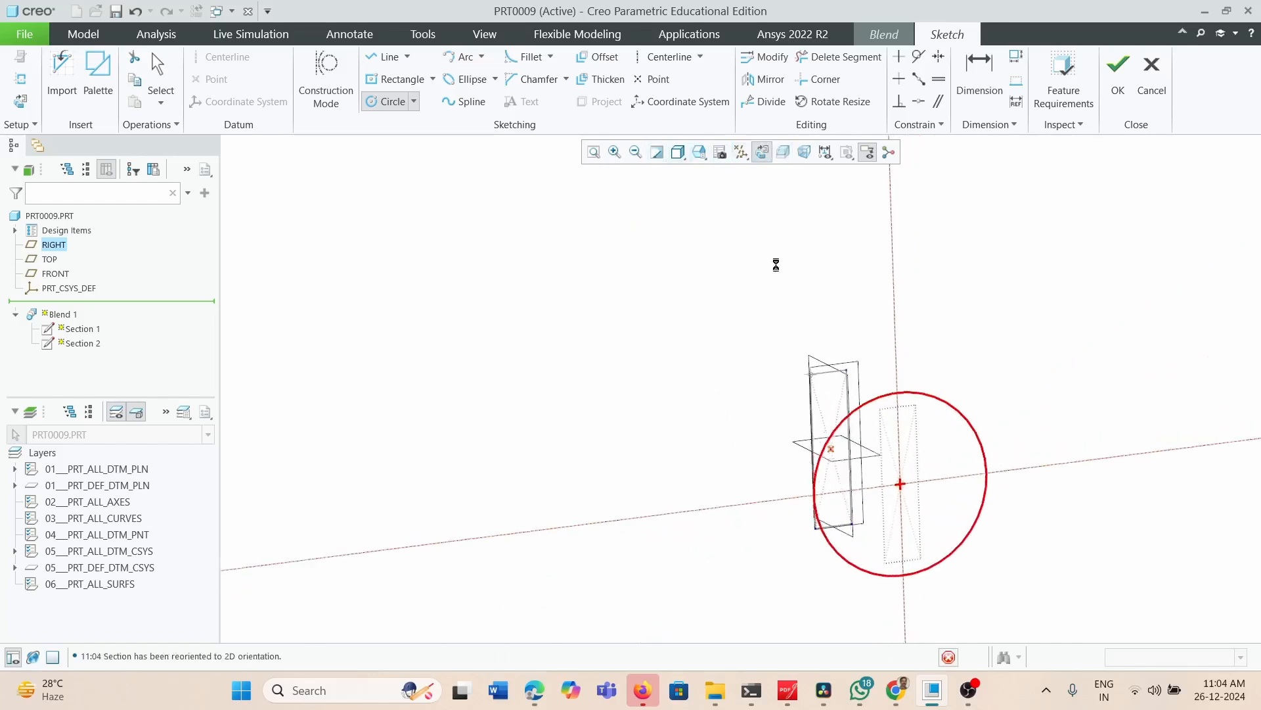
Add two centerlines through the origin along the diagonals of the section 1 rectangle
left_click(755, 104)
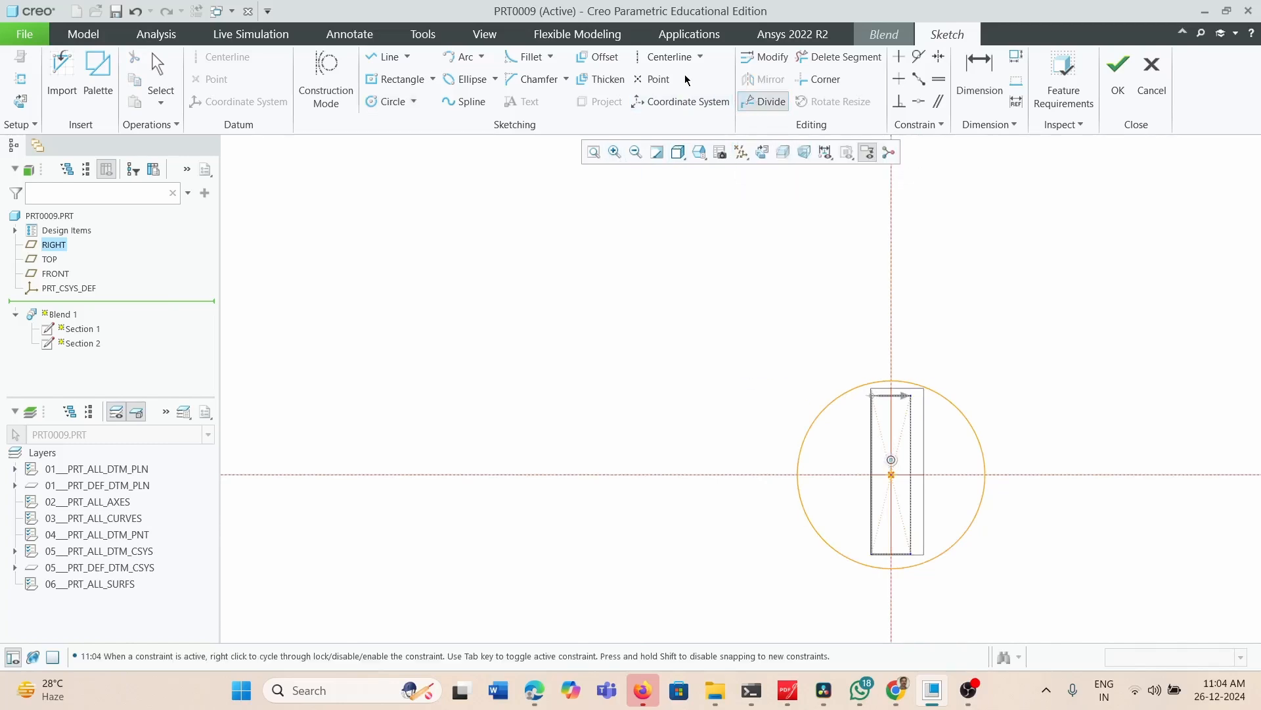
left_click(669, 57)
left_click(891, 474)
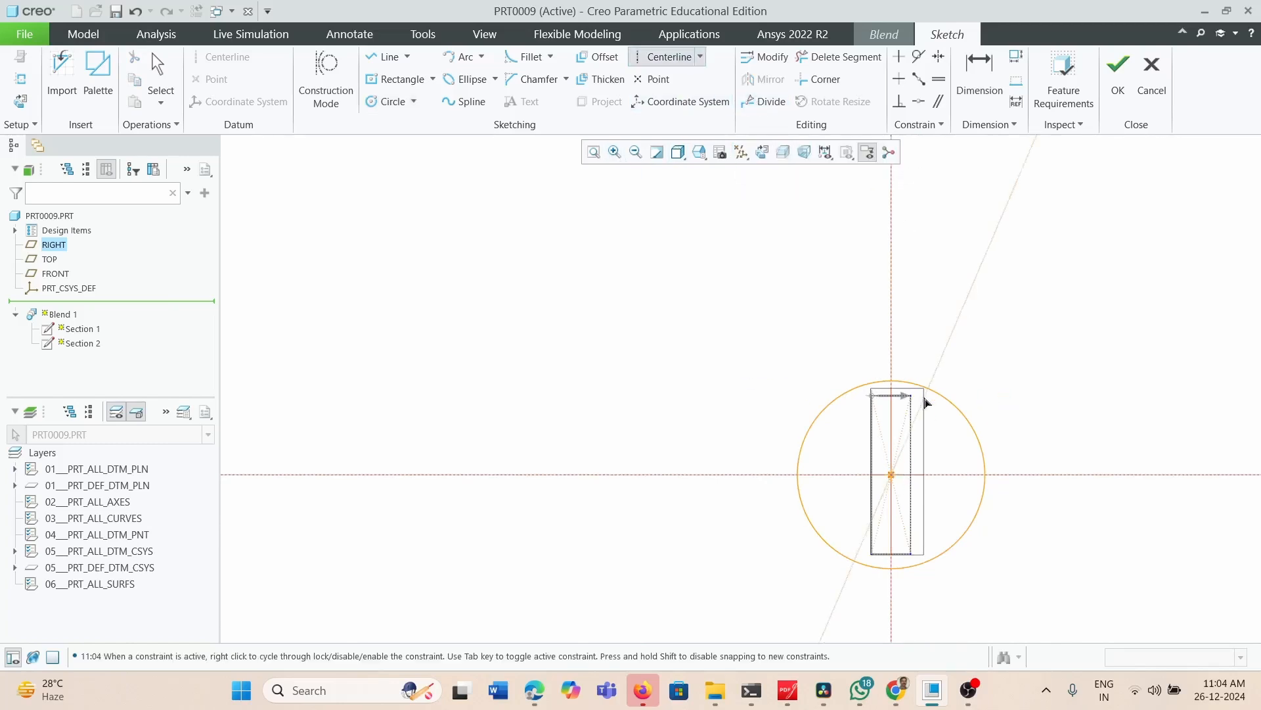
left_click(927, 340)
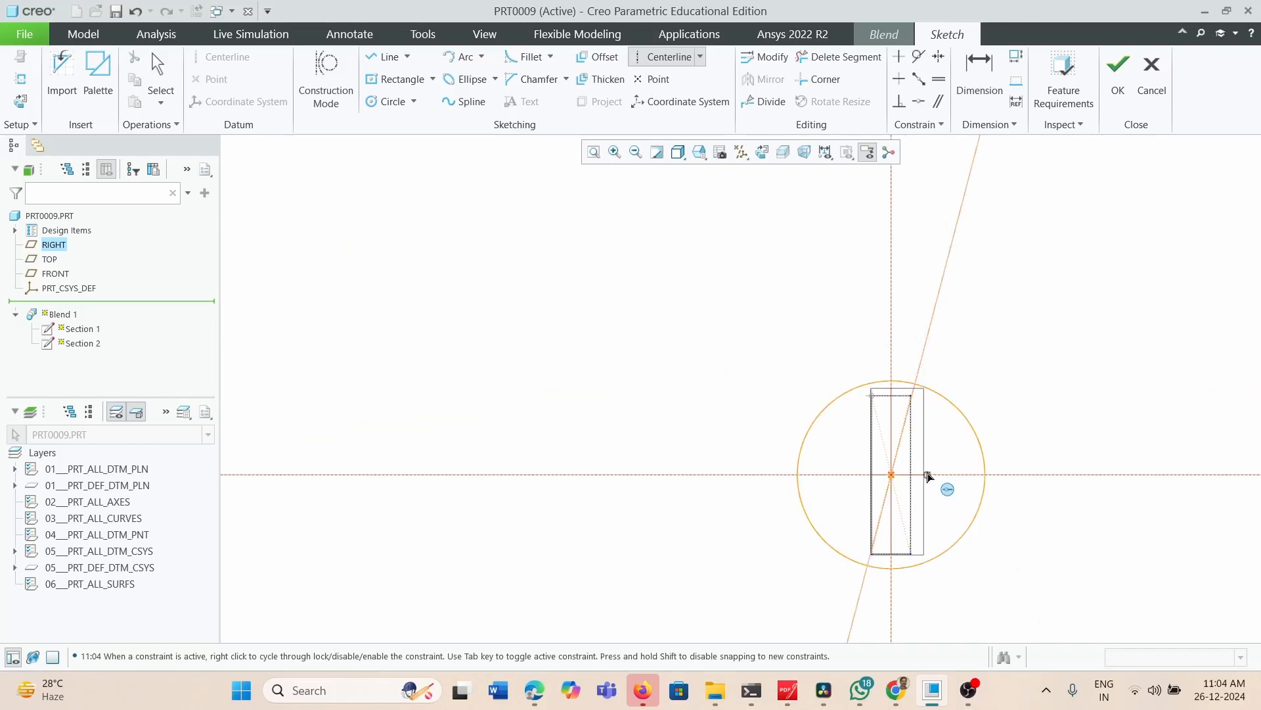
left_click(891, 474)
left_click(859, 349)
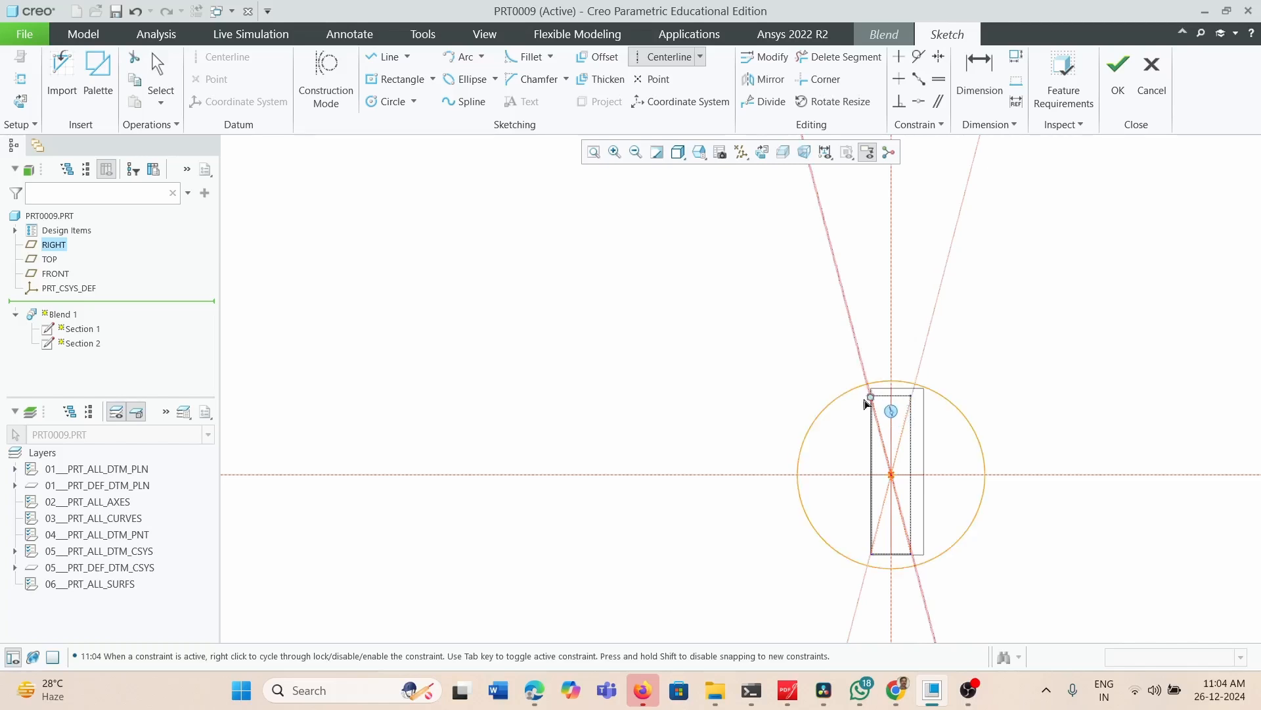
Divide the circle at its four intersections with the diagonal centerlines
mouse_move(933, 487)
middle_mouse_down()
mouse_move(968, 487)
mouse_move(906, 430)
middle_mouse_up()
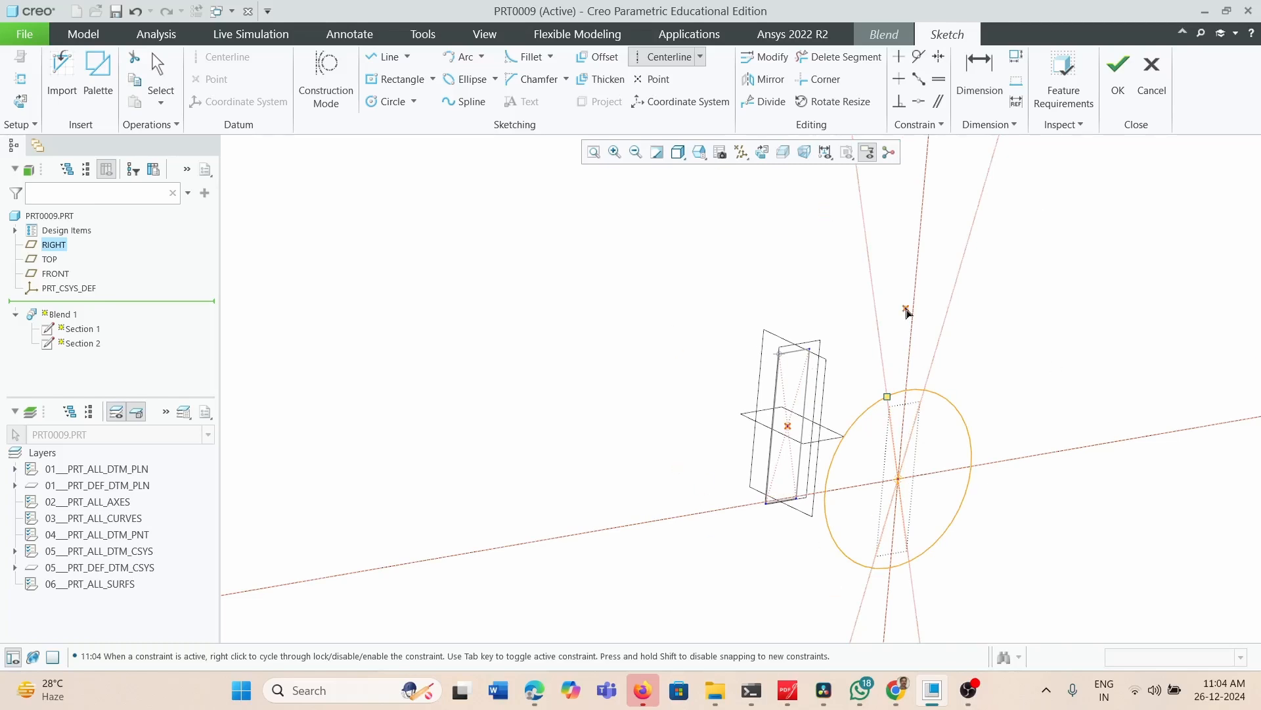
left_click(765, 102)
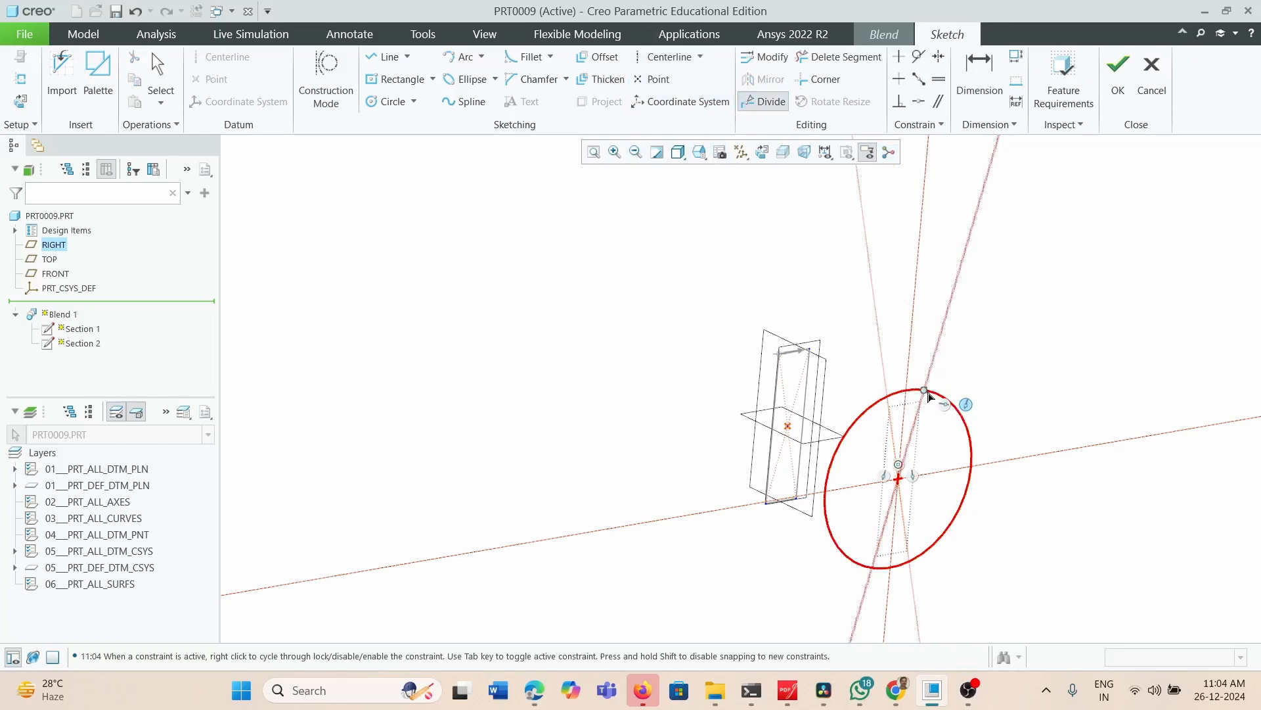
left_click(925, 392)
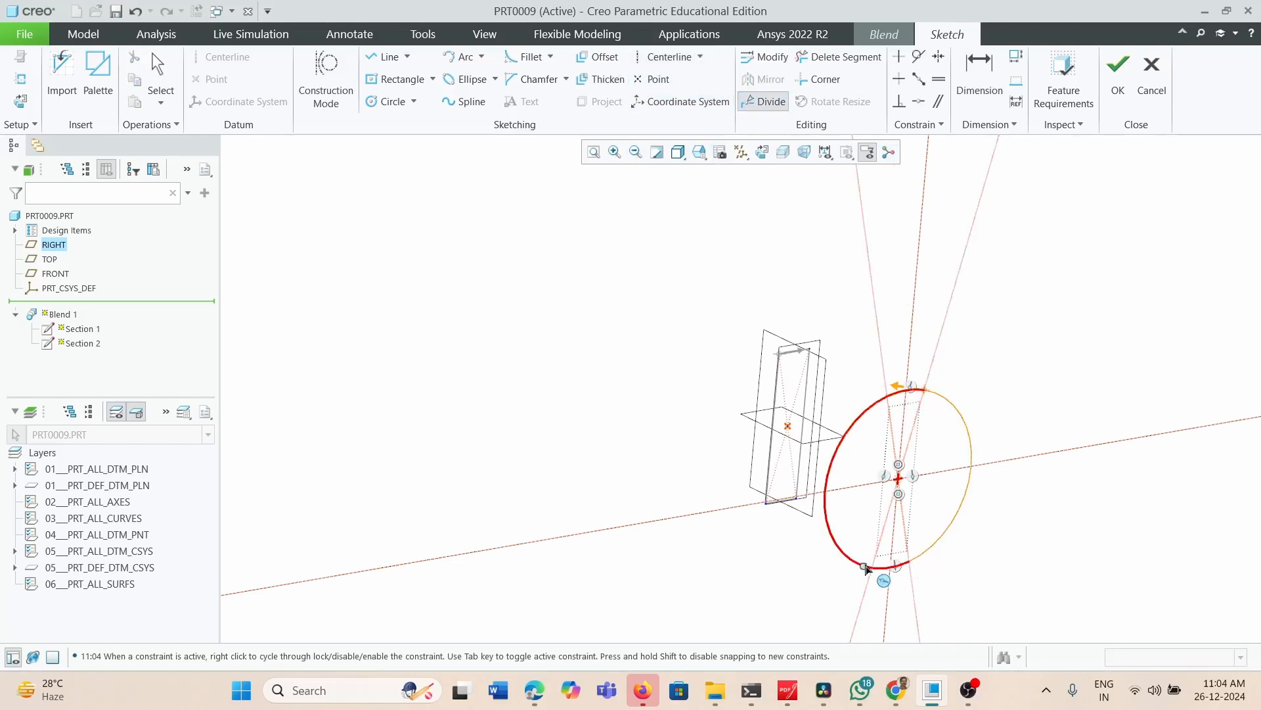
left_click(866, 567)
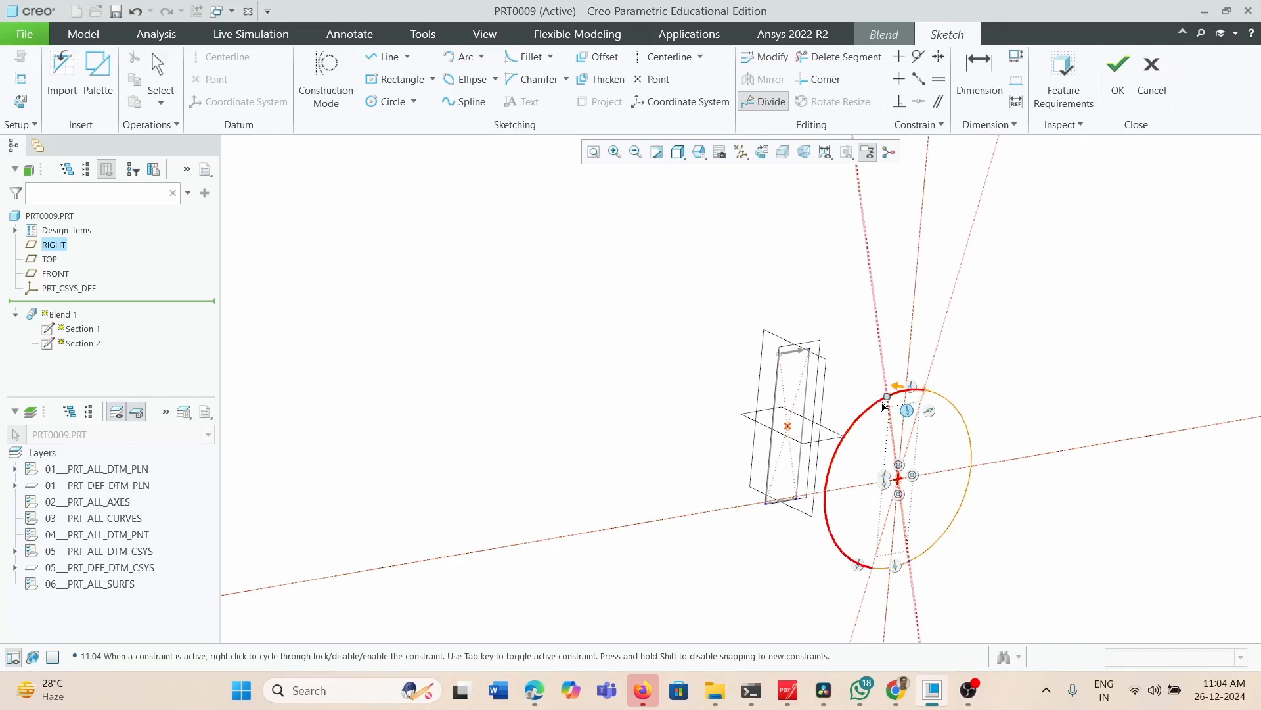
left_click(883, 405)
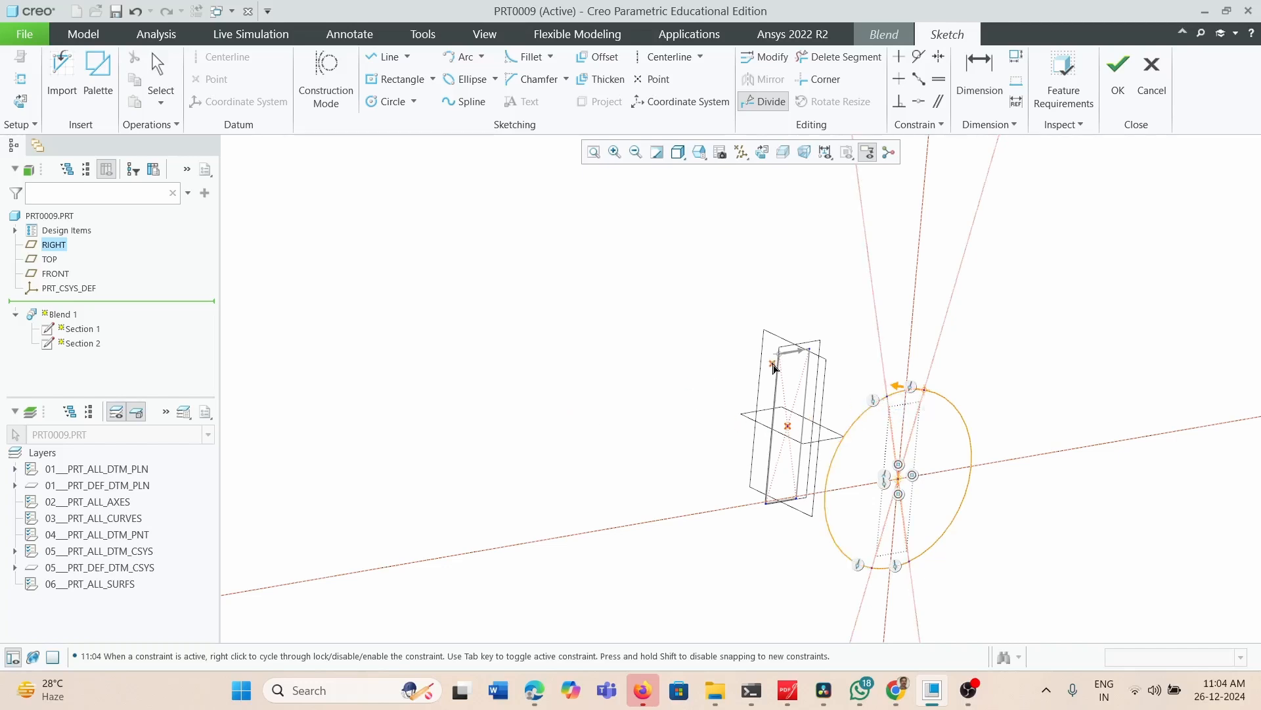
scroll(774, 350, "up", 4)
scroll(775, 352, "down", 11)
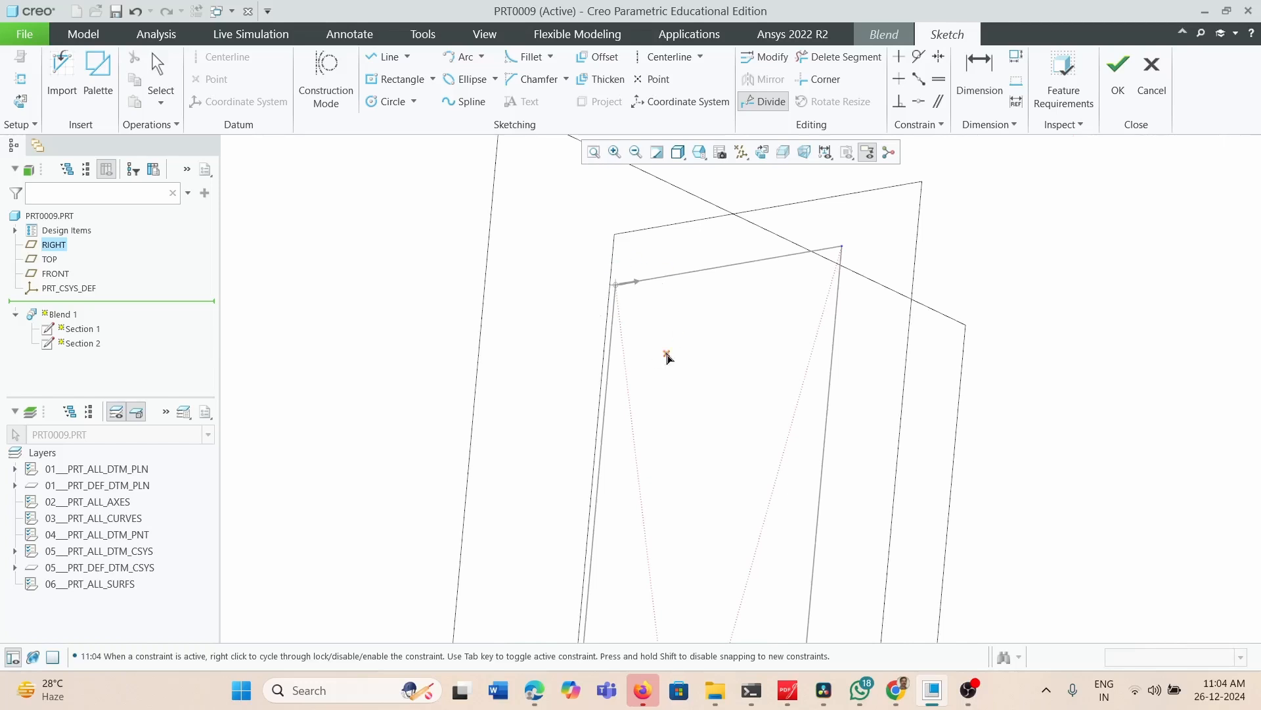
scroll(616, 296, "up", 5)
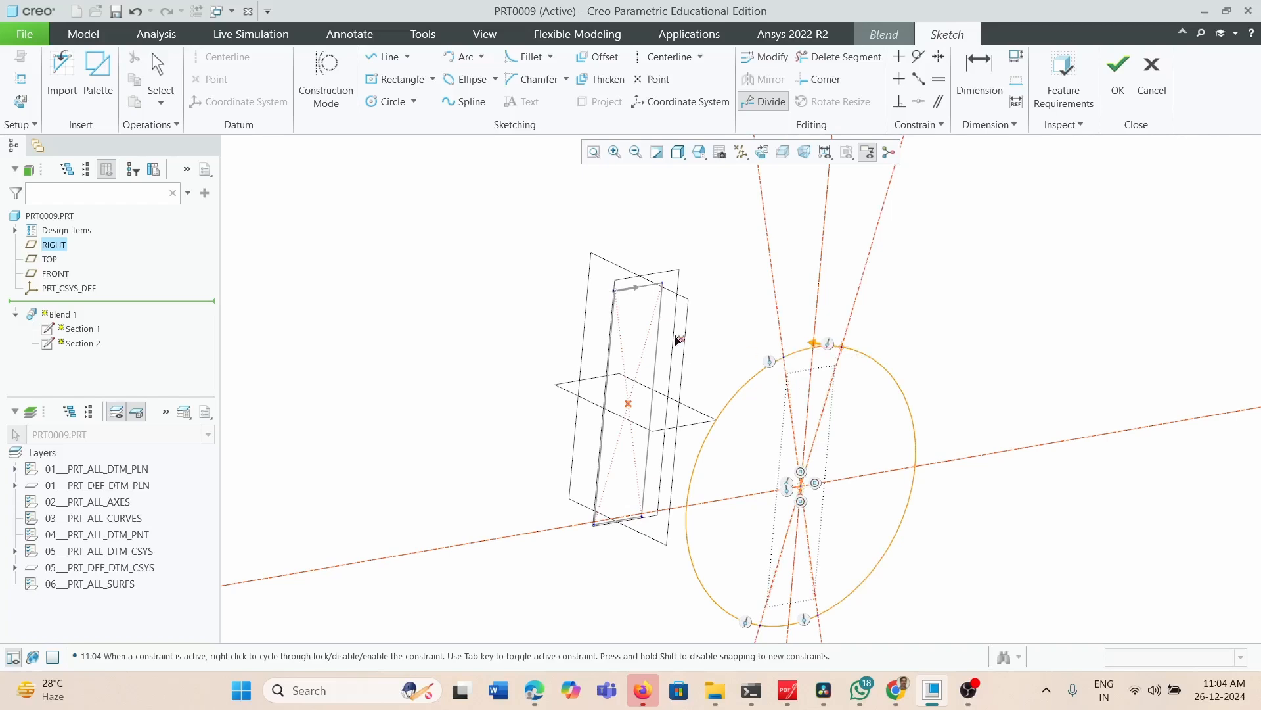
left_click(770, 358)
middle_click(1108, 328)
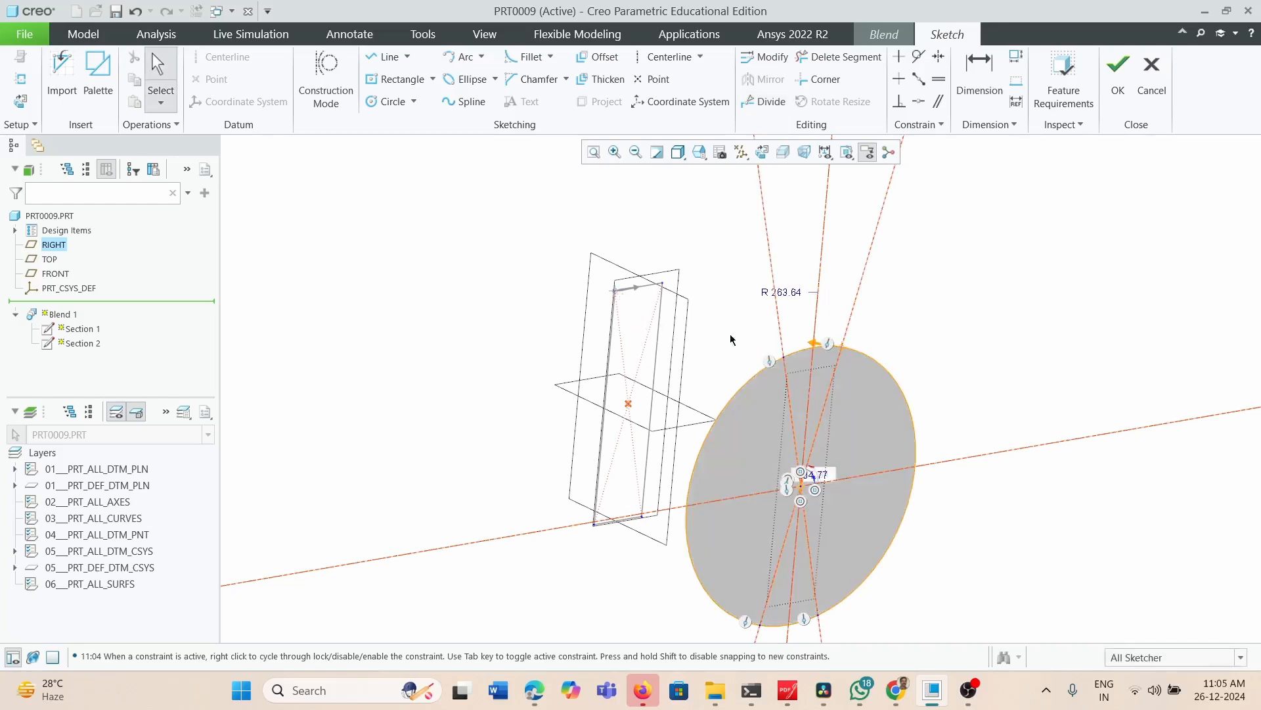
Make the circle's upper-left division point the start point to match section 1, and finish the section 2 sketch
left_click(785, 359)
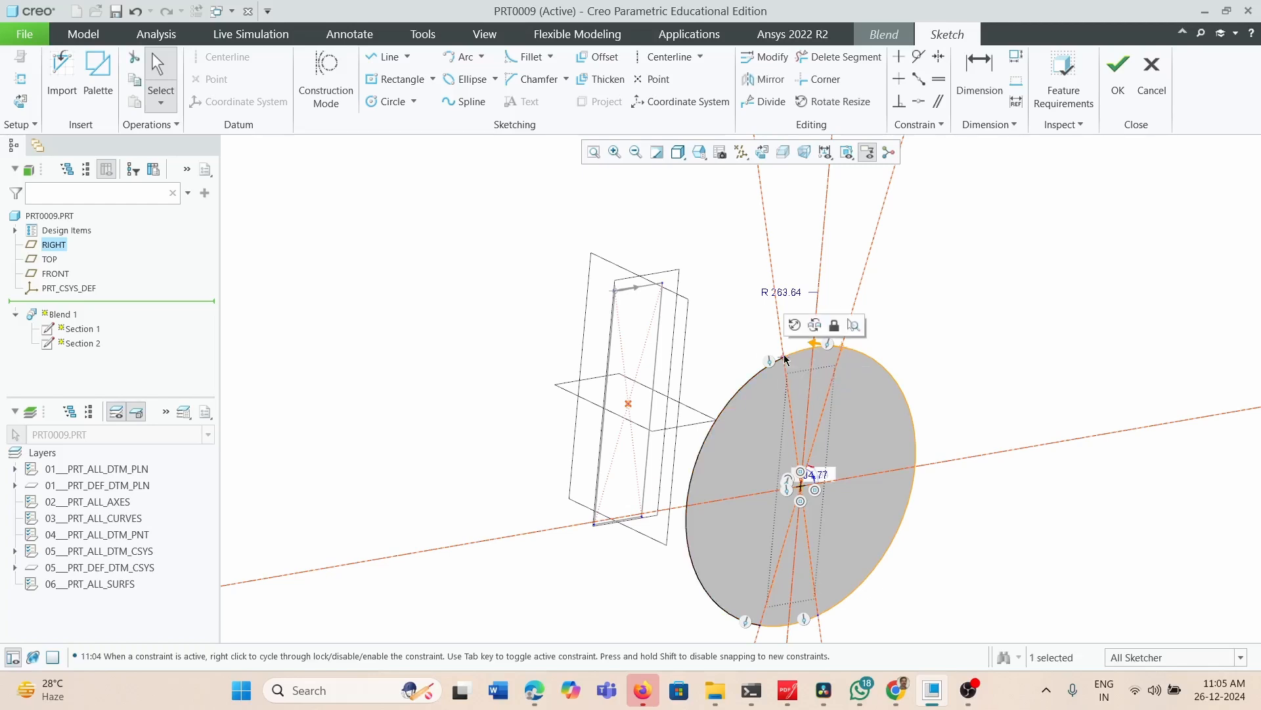
right_click(785, 358)
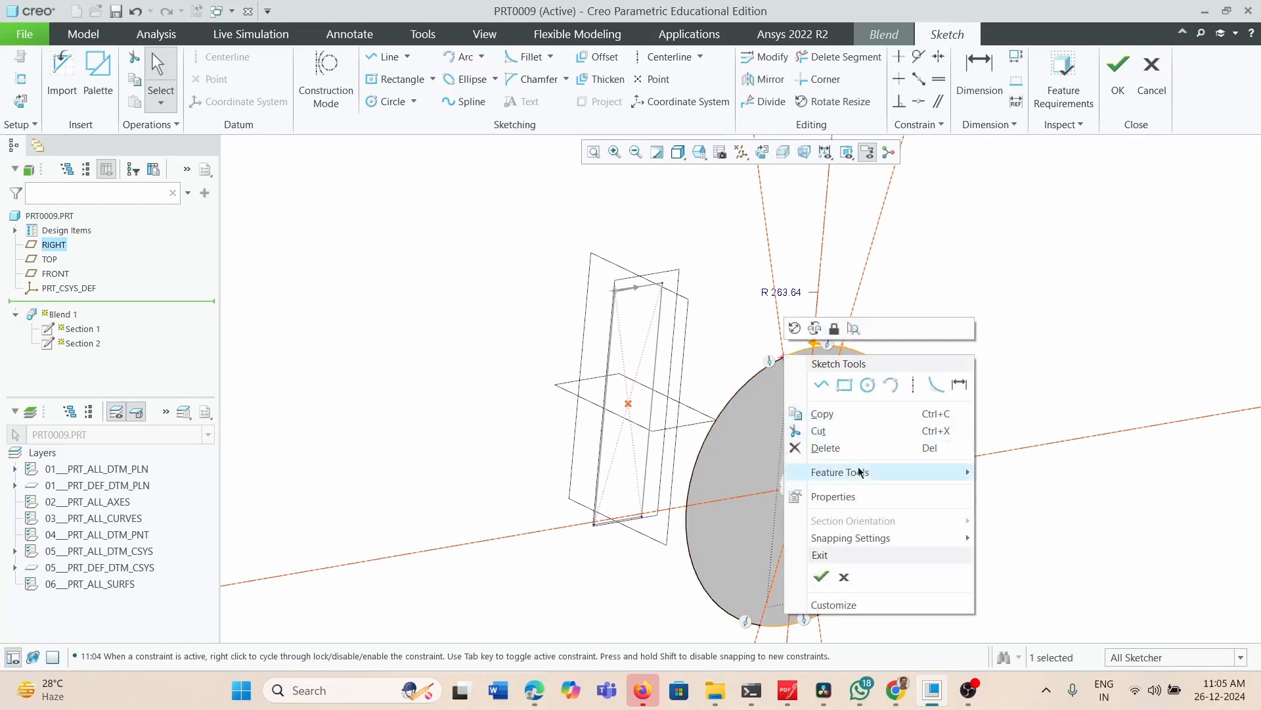
mouse_move(858, 471)
left_click(1004, 472)
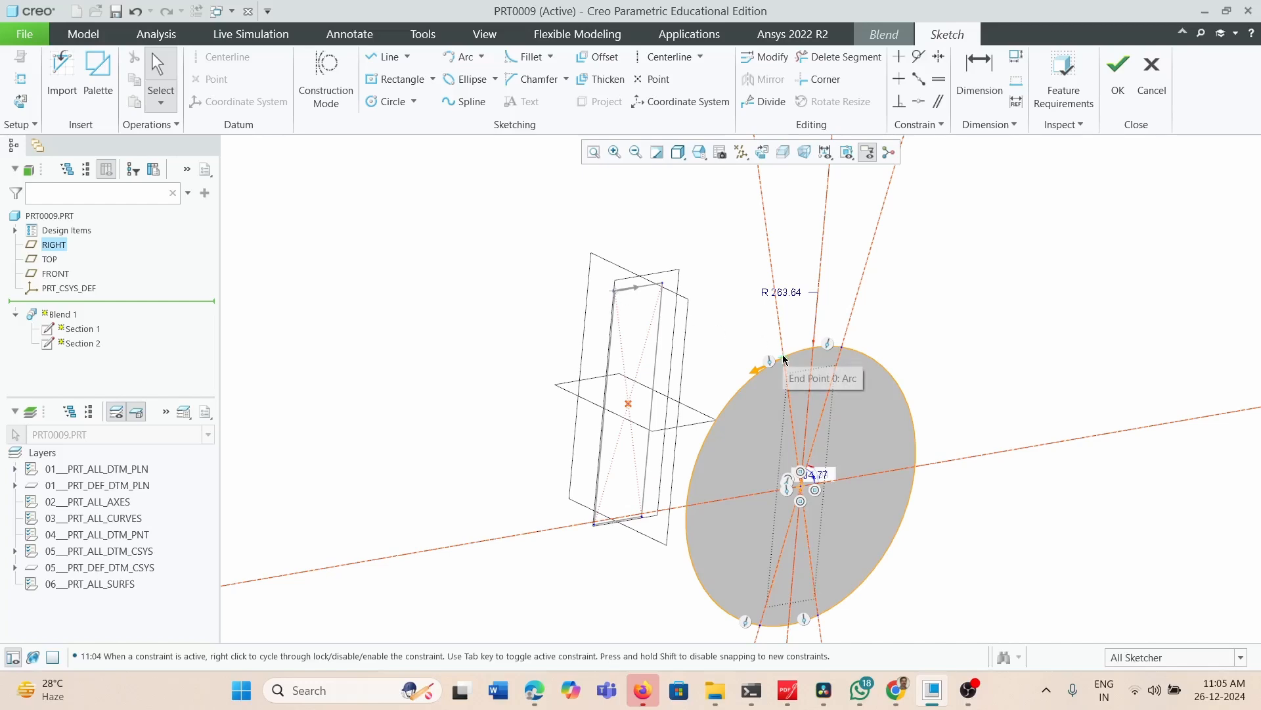
left_click(1117, 79)
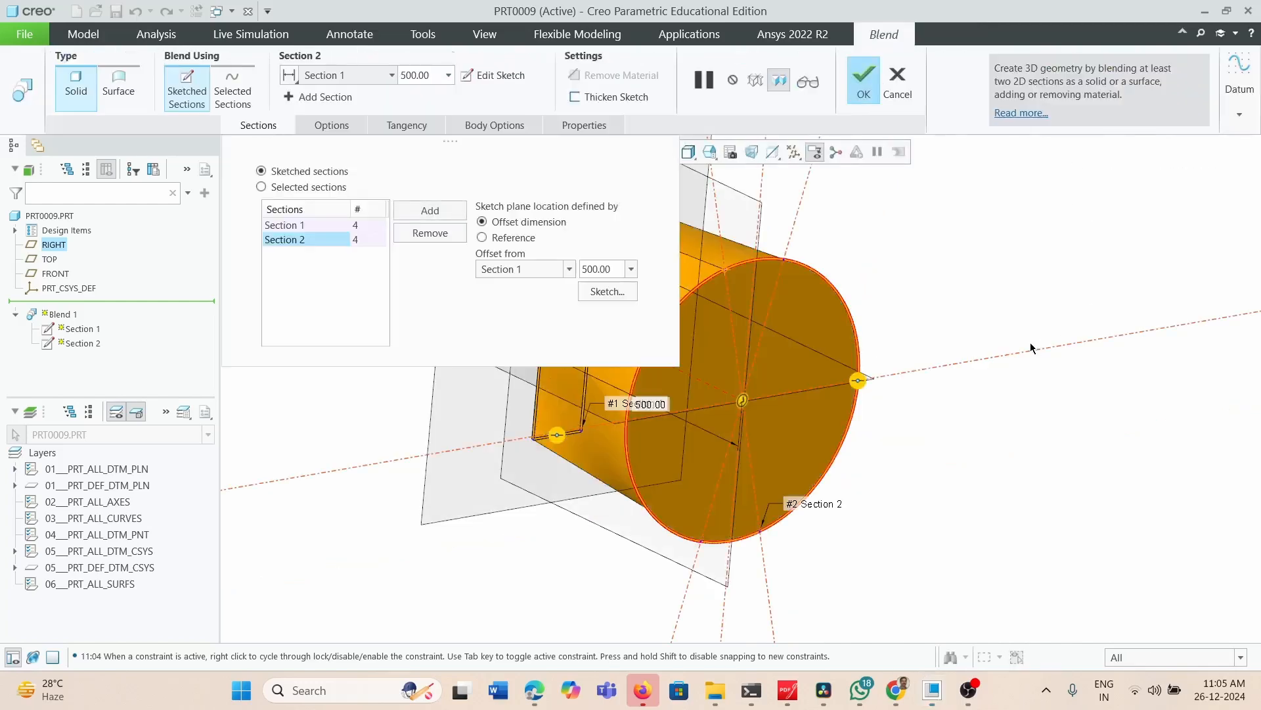
middle_click_drag(1010, 458, 979, 439)
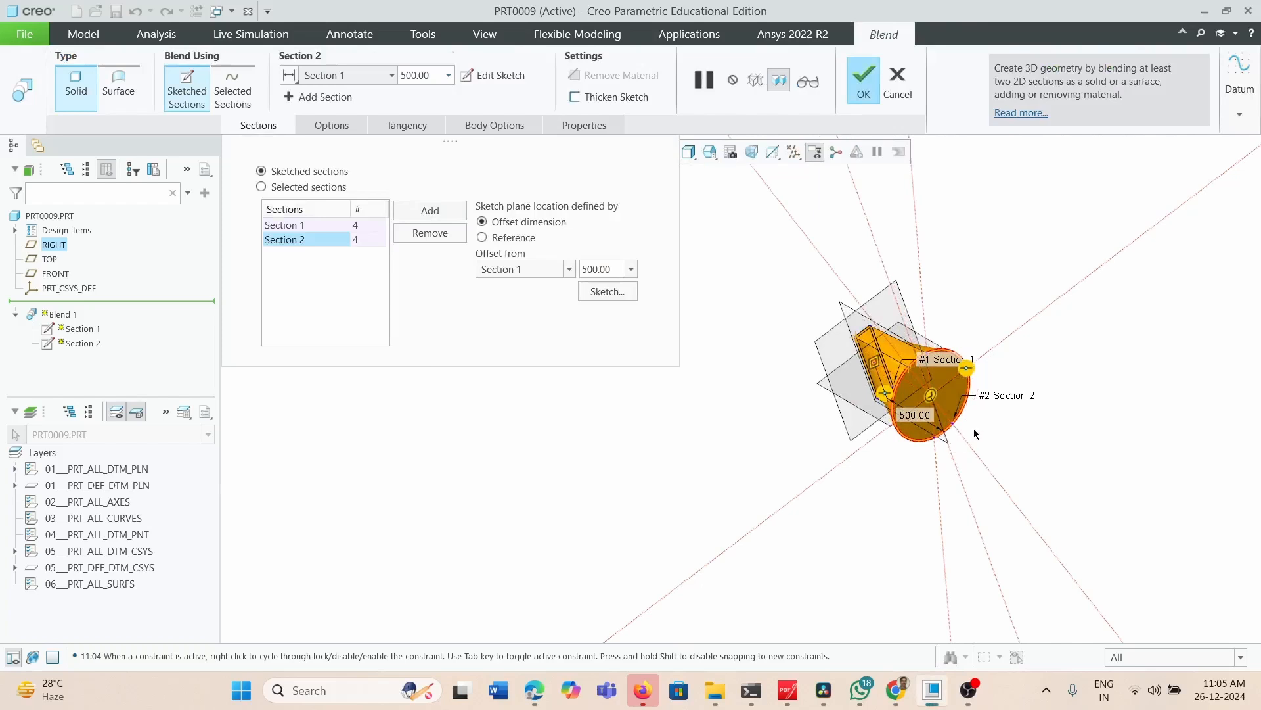
scroll(986, 421, "up", 3)
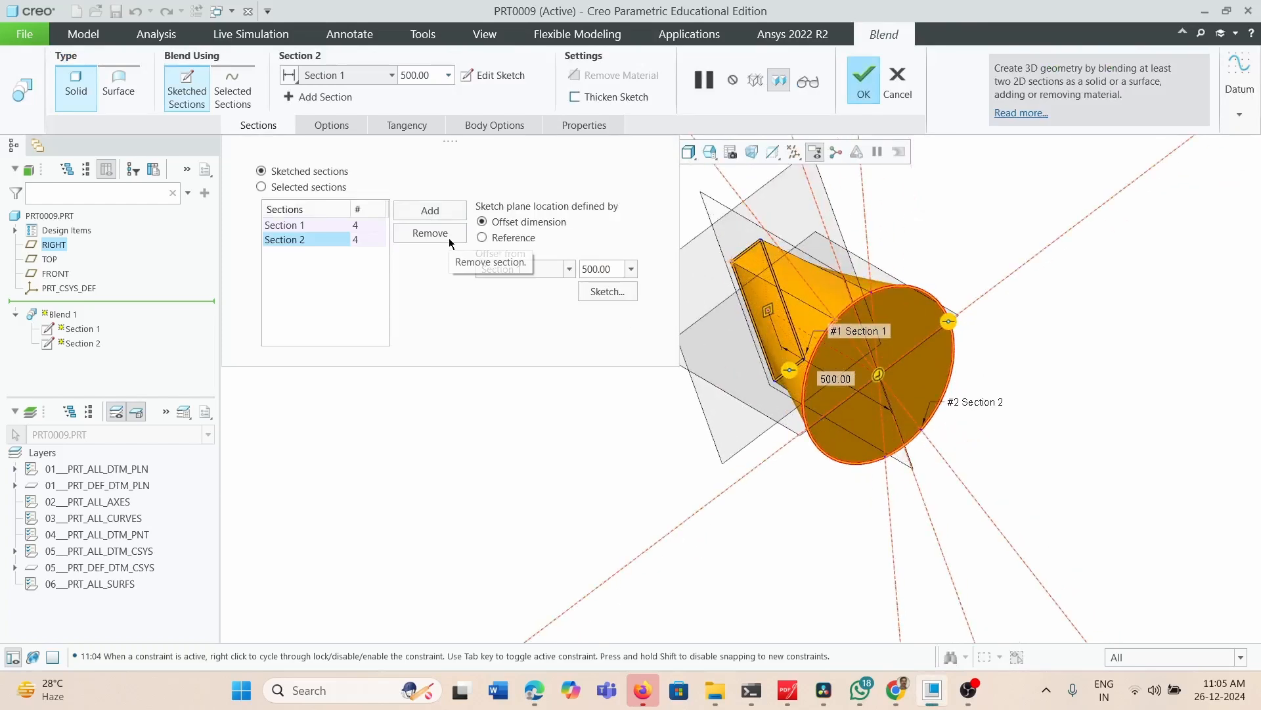
Add a third section to the blend, offset 200 from section 2, and open its sketch facing the sketch plane
left_click(431, 210)
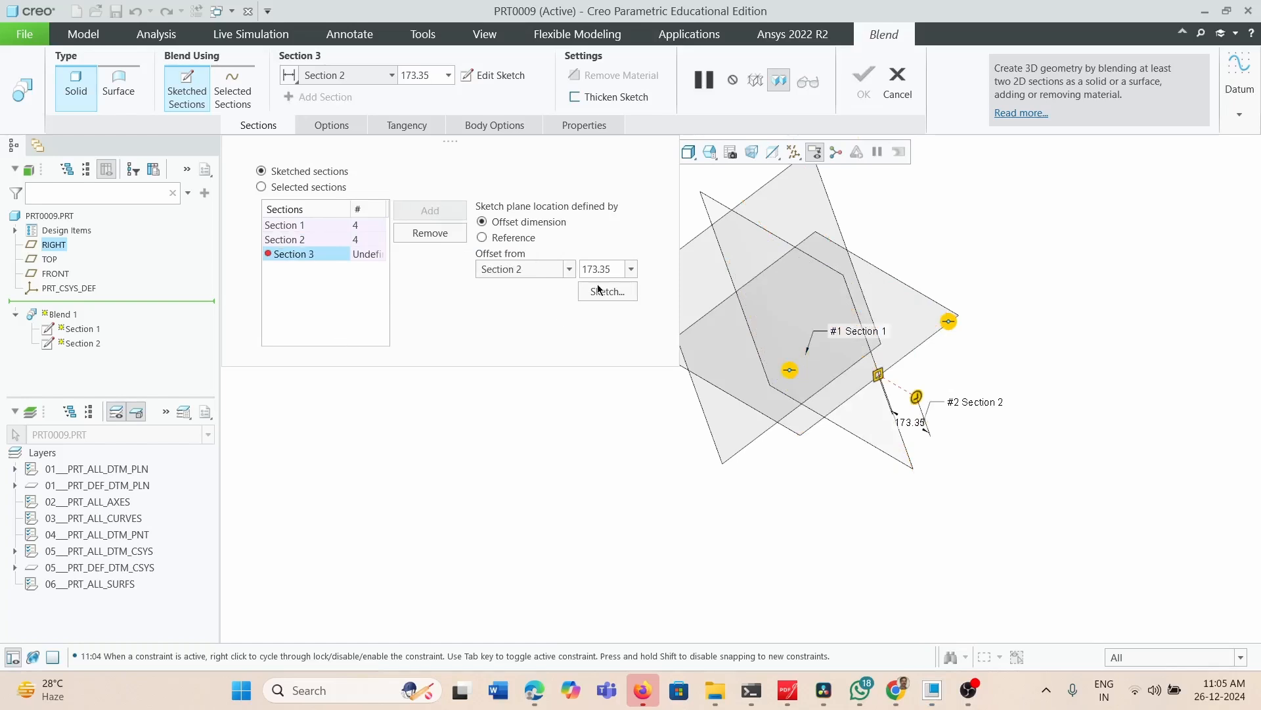
left_click_drag(610, 269, 569, 271)
type("200")
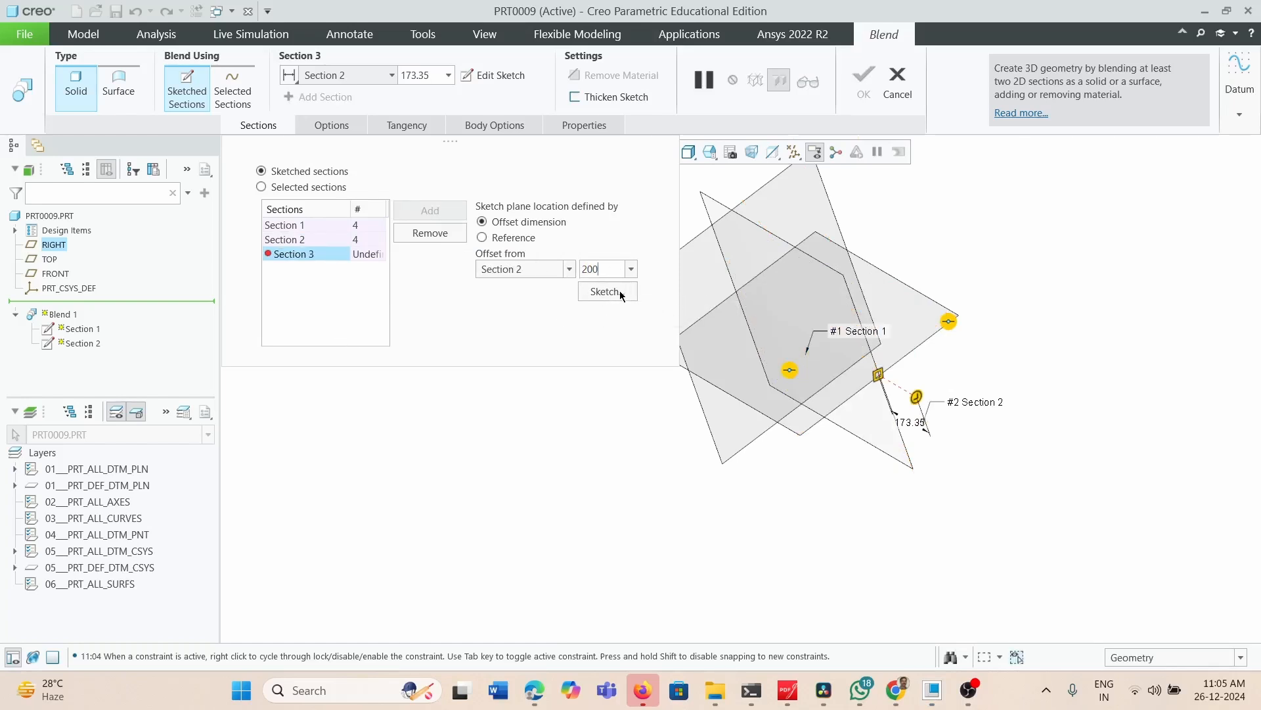
left_click(620, 293)
middle_click_drag(993, 377, 1015, 320)
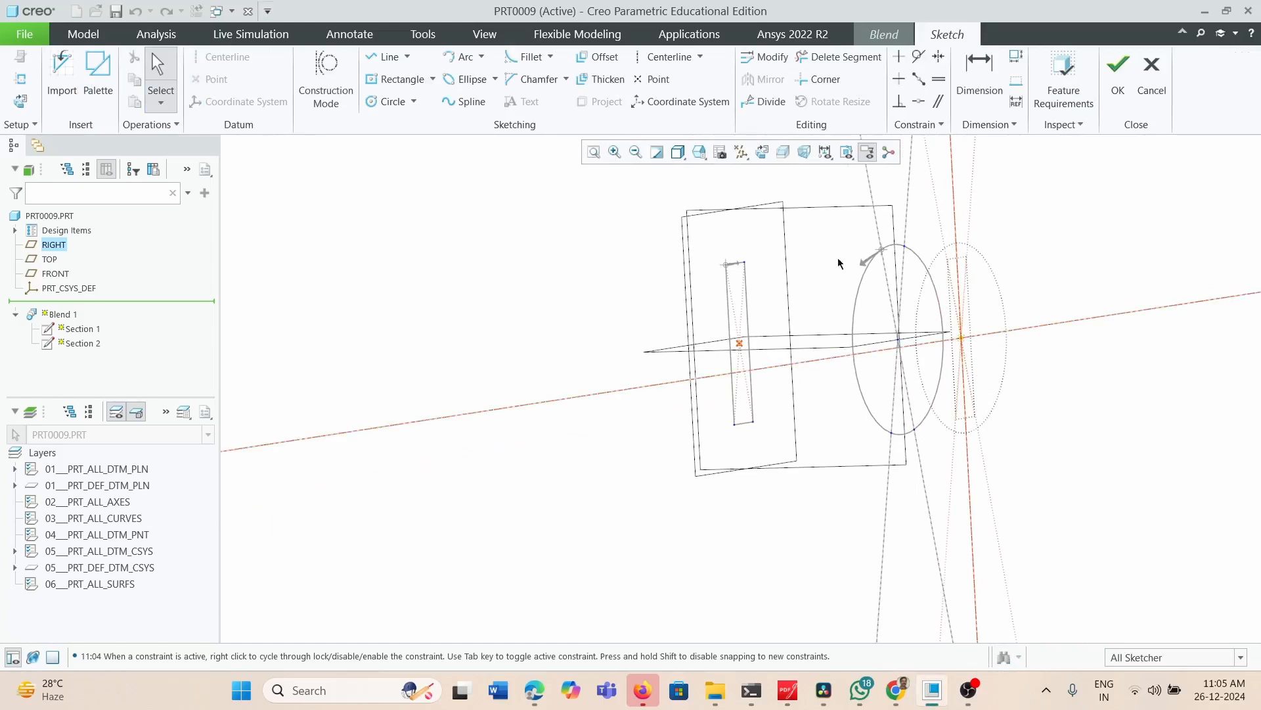
left_click(763, 153)
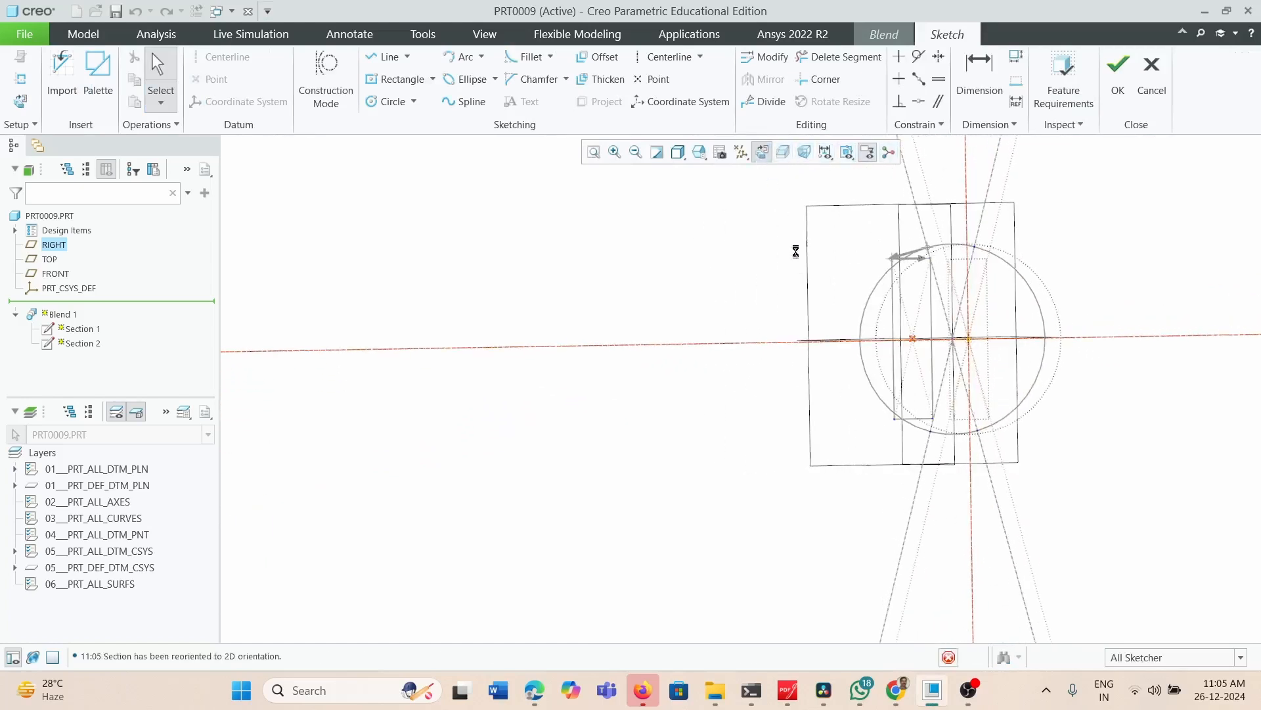
Sketch a center rectangle about 373 wide and 921 high on the origin for section 3 and finish the sketch
left_click(399, 79)
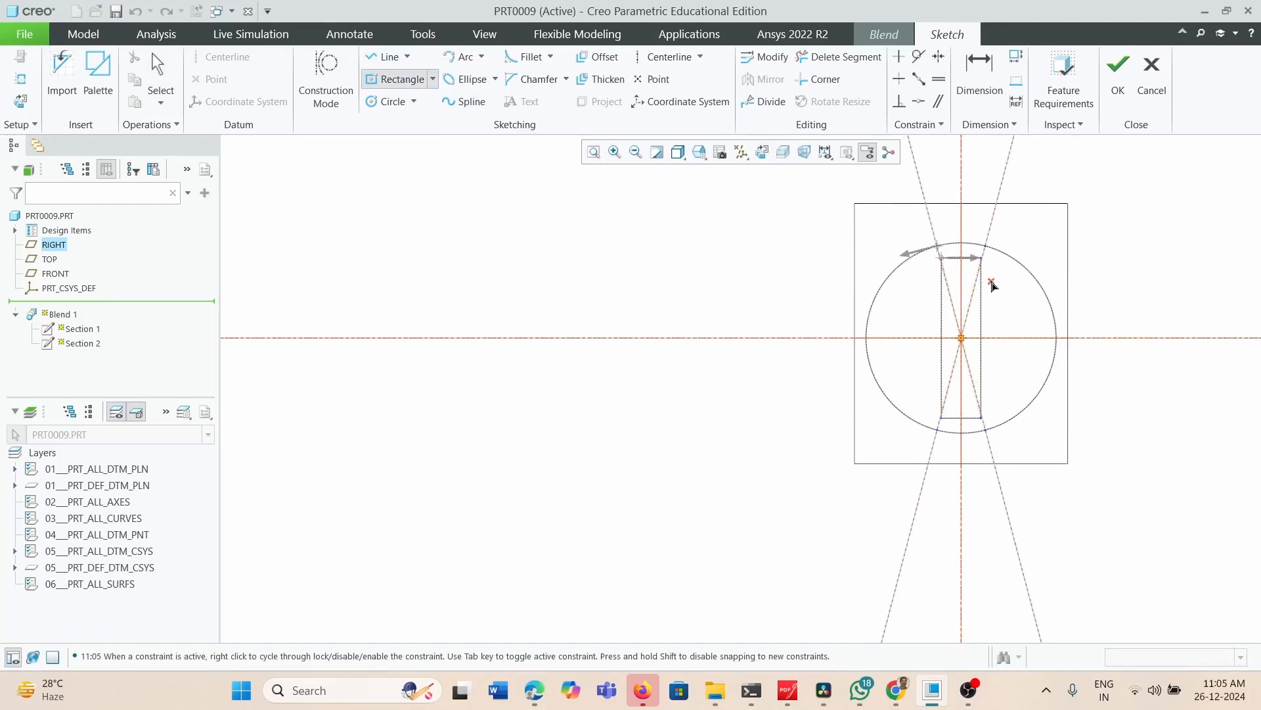
left_click(961, 338)
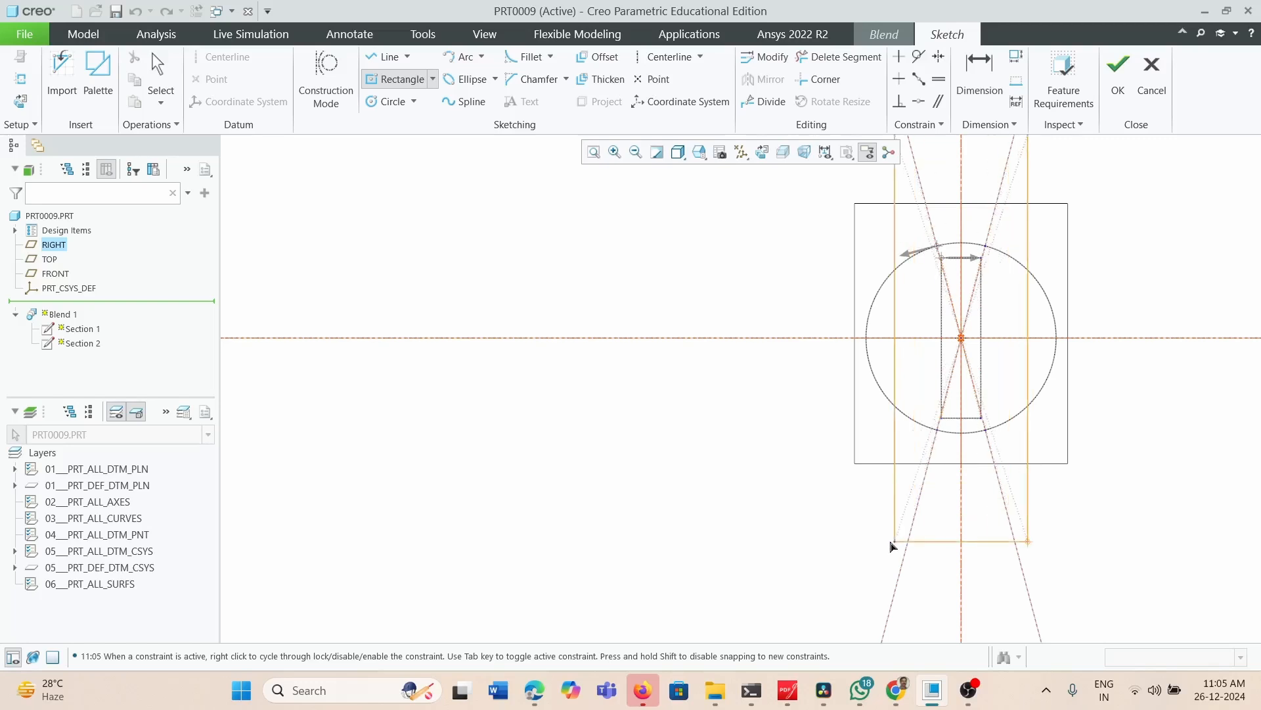
left_click(897, 509)
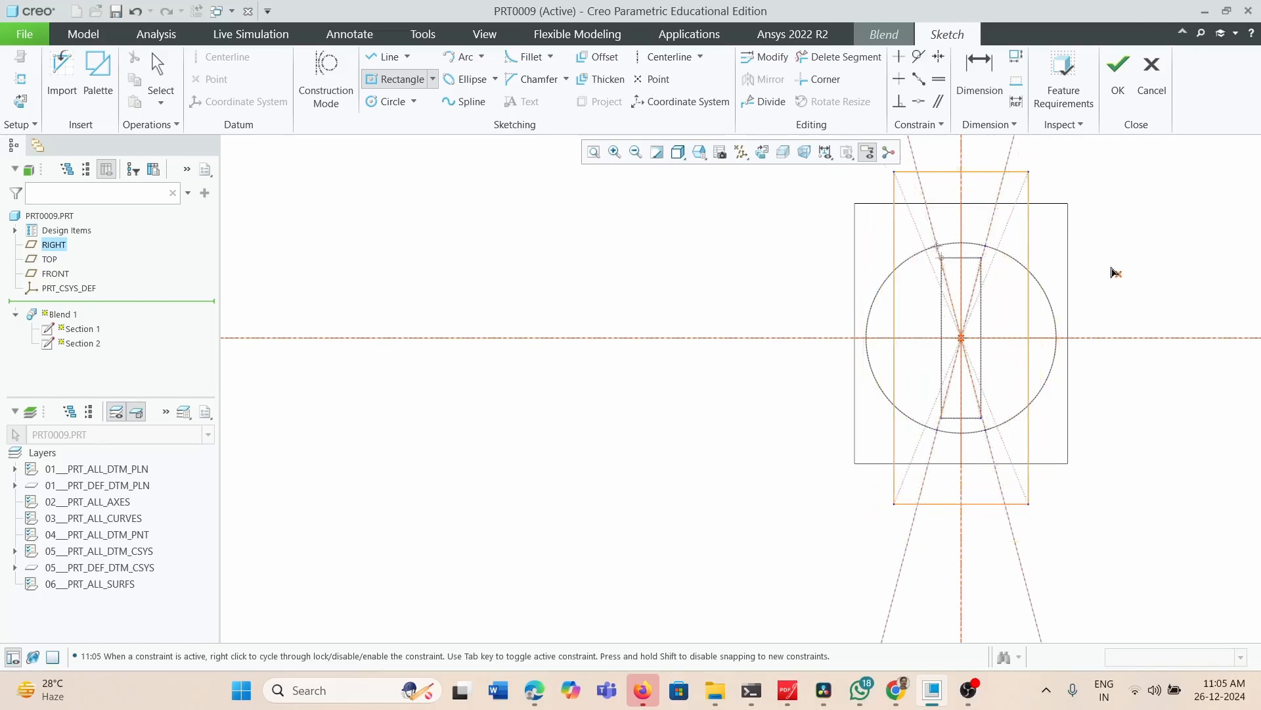
middle_click_drag(1104, 386, 790, 299)
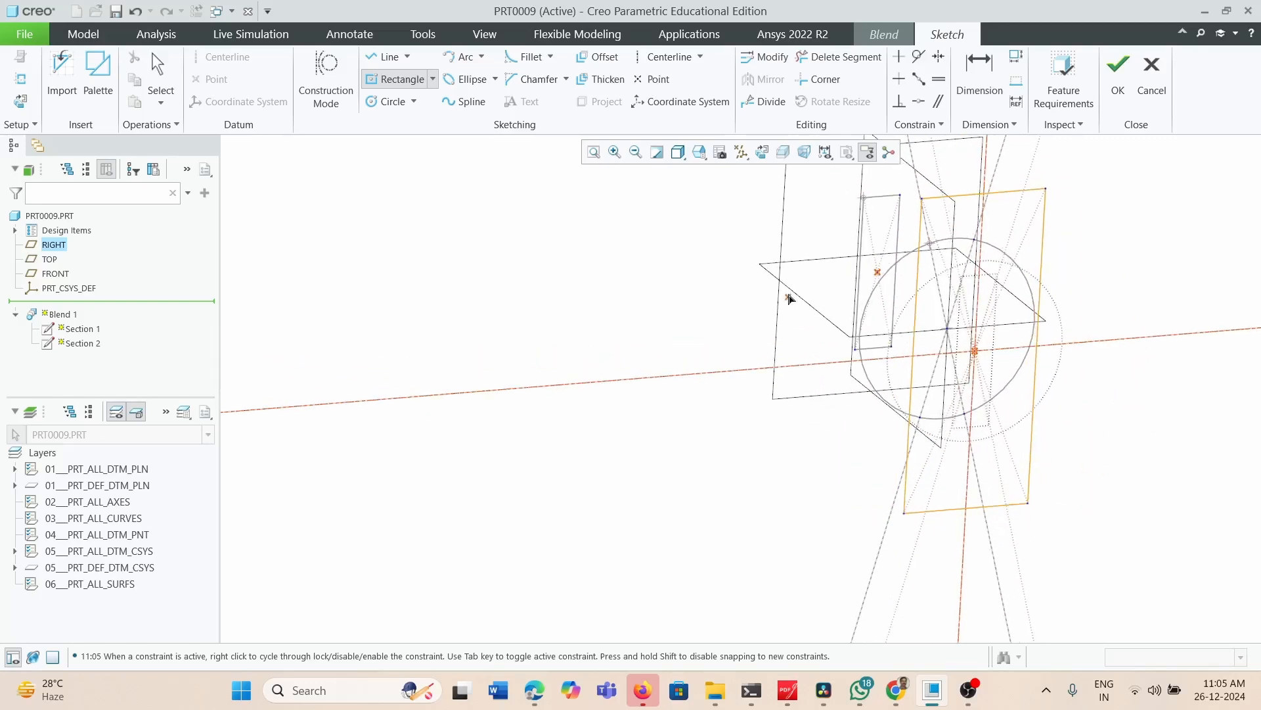
left_click(1118, 72)
mouse_move(922, 444)
middle_mouse_down()
mouse_move(916, 465)
mouse_move(963, 495)
mouse_move(955, 462)
mouse_move(975, 503)
mouse_move(916, 496)
mouse_move(918, 445)
mouse_move(894, 480)
middle_mouse_up()
scroll(906, 495, "down", 4)
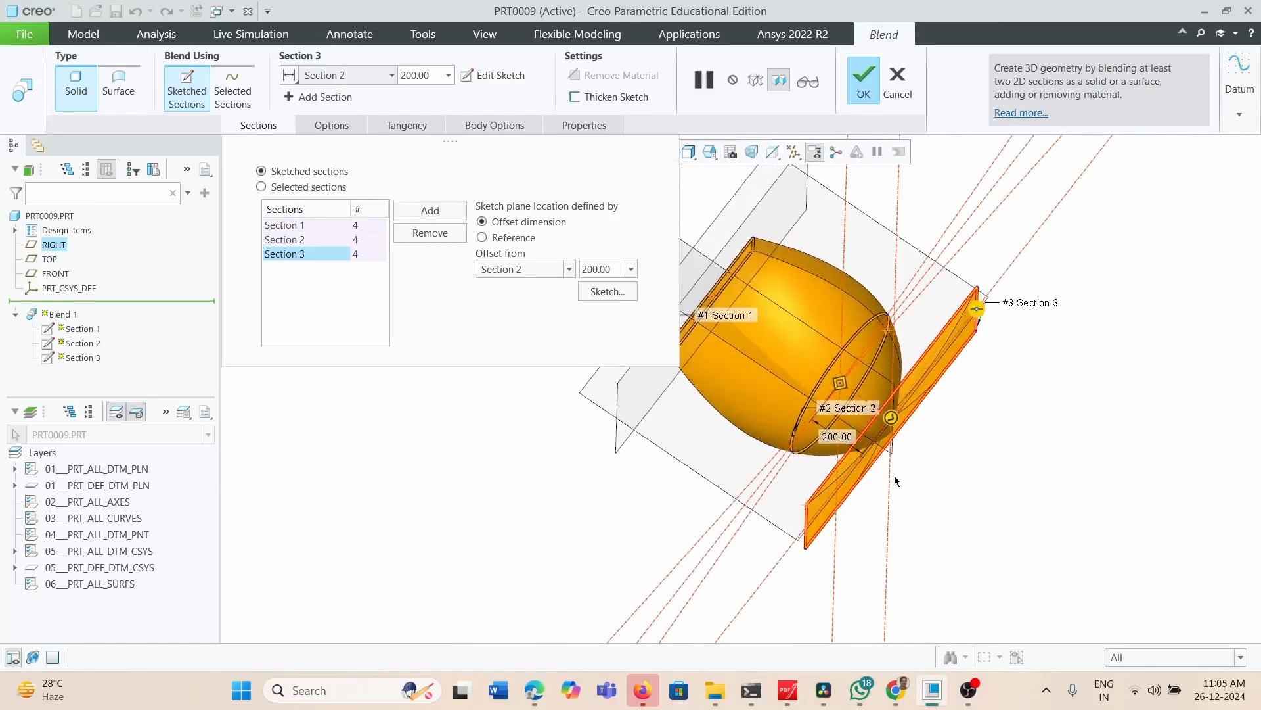
middle_click_drag(946, 395, 927, 391)
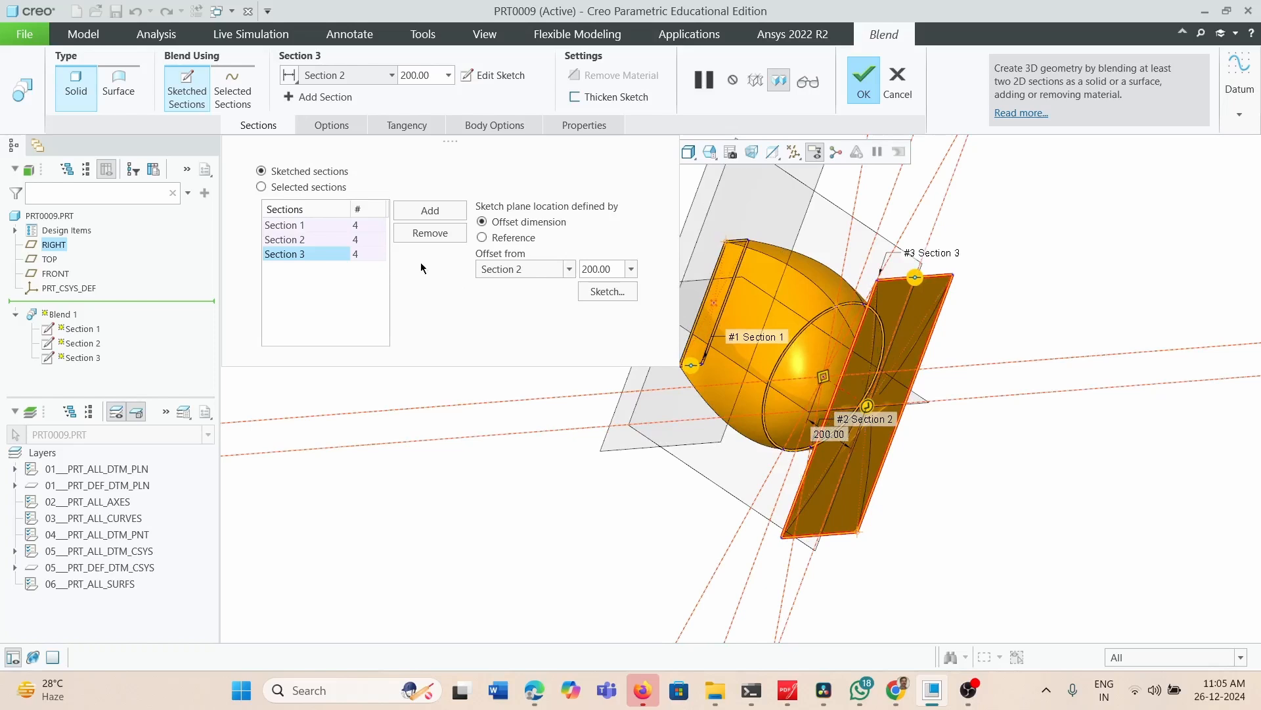
Make the upper-left corner of section 3's rectangle its start point to match the other sections, and complete the blend
left_click(608, 292)
mouse_move(814, 431)
middle_mouse_down()
mouse_move(848, 437)
mouse_move(837, 431)
middle_mouse_up()
middle_click_drag(846, 379, 862, 392)
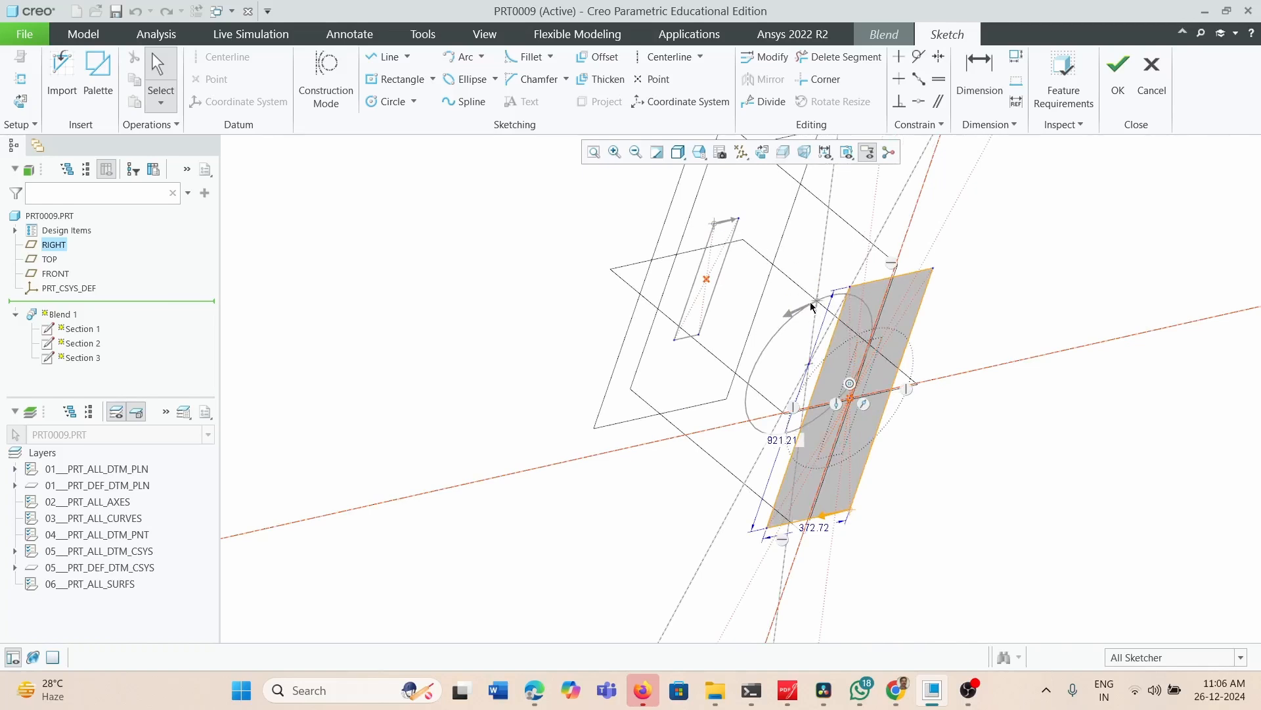
mouse_move(898, 362)
middle_mouse_down()
mouse_move(865, 352)
mouse_move(884, 354)
mouse_move(820, 306)
middle_mouse_up()
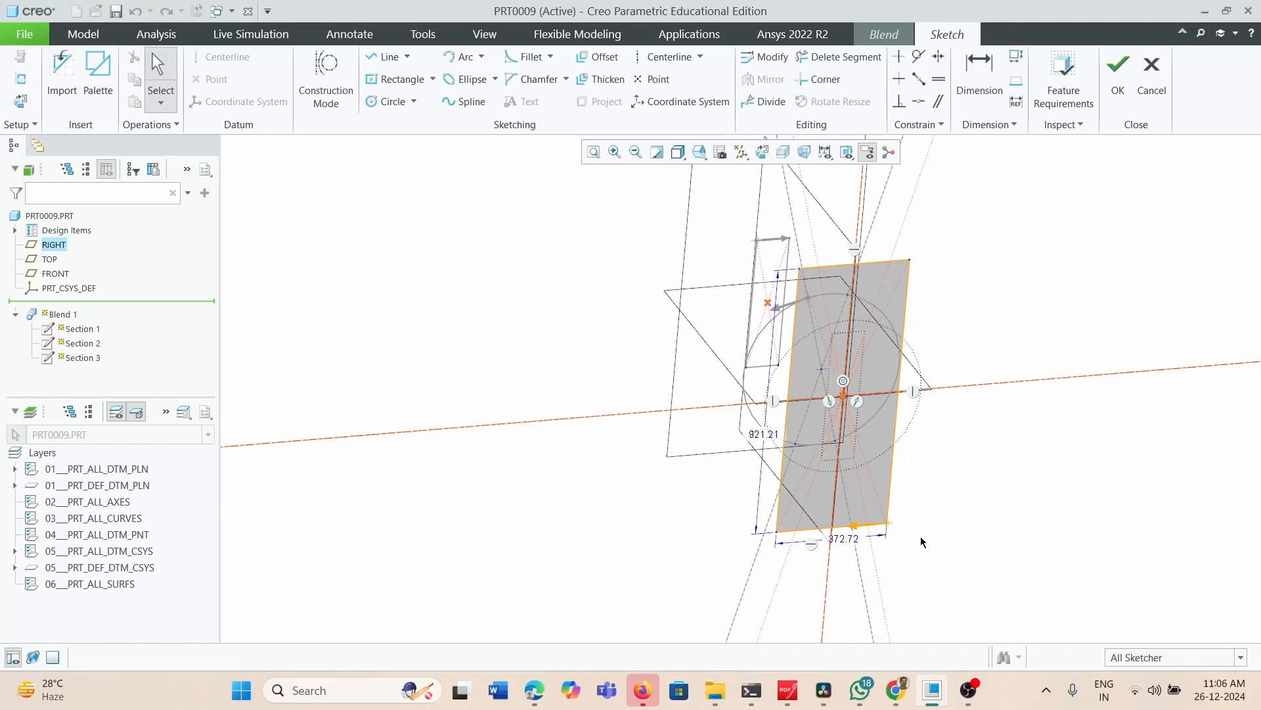
left_click(802, 273)
right_click(810, 271)
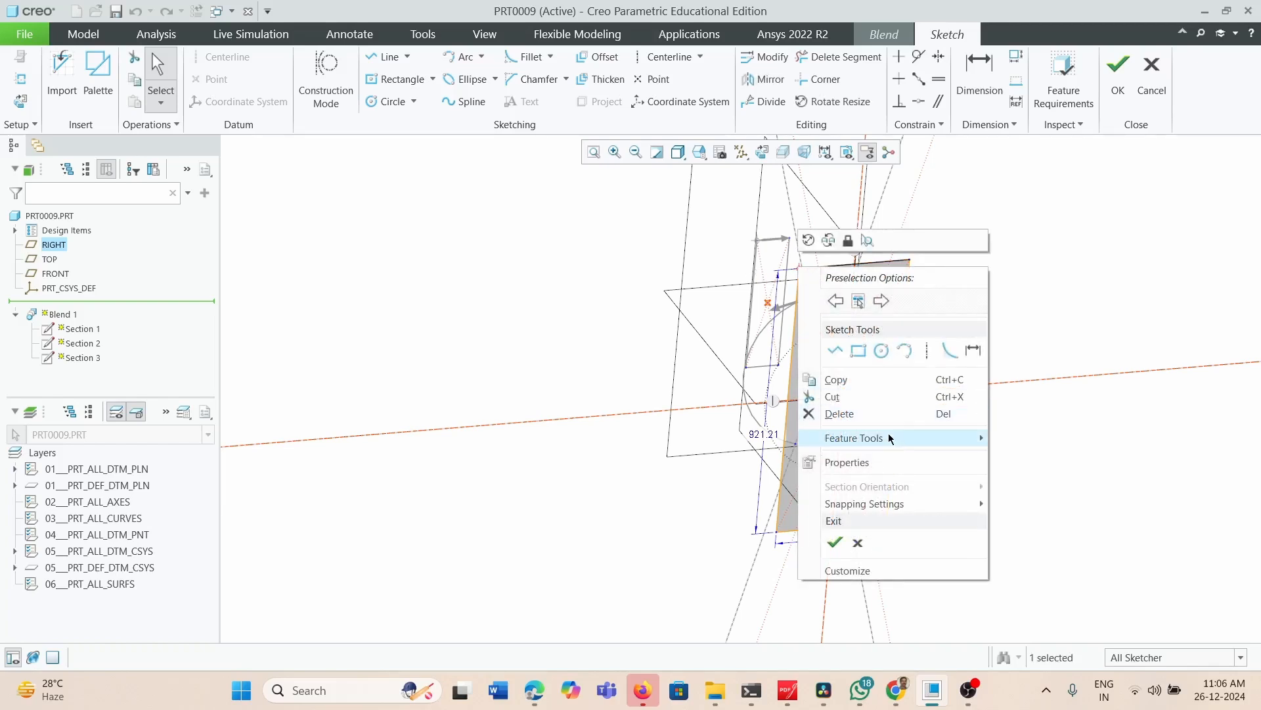
mouse_move(889, 437)
left_click(1024, 437)
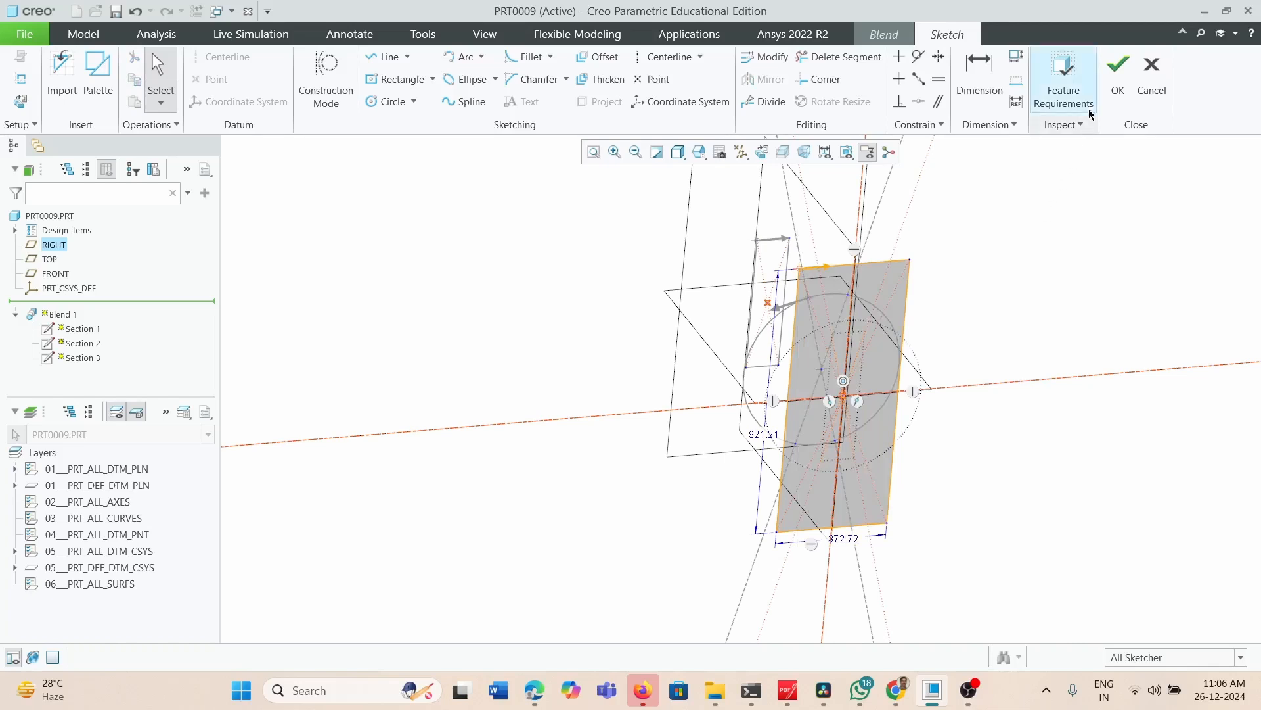
left_click(1118, 72)
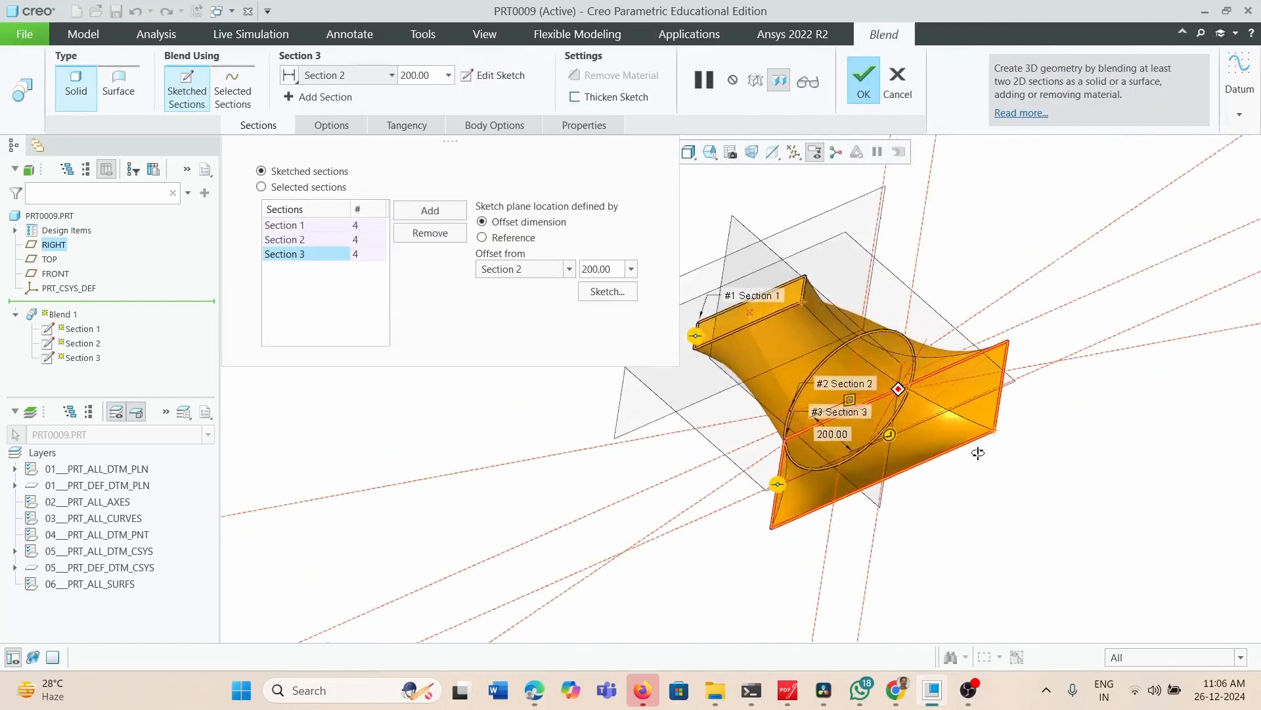
left_click(863, 85)
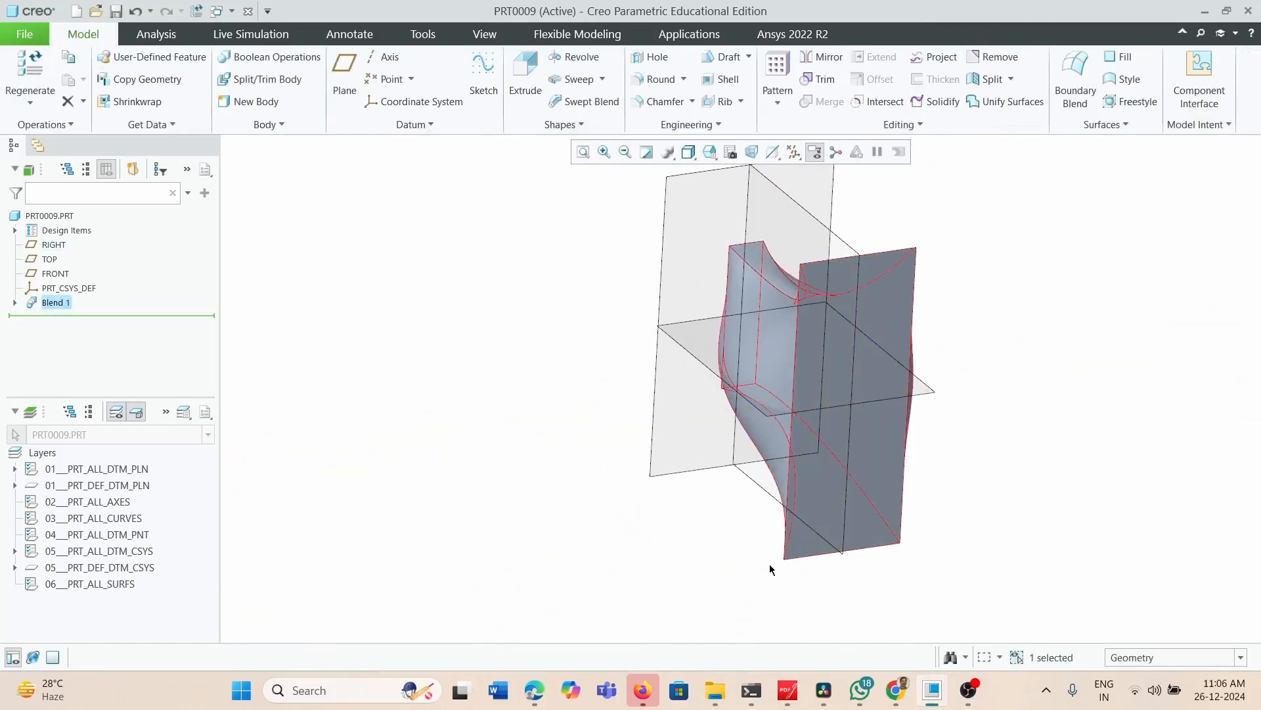
Create a new solid part from the default template
left_click(22, 34)
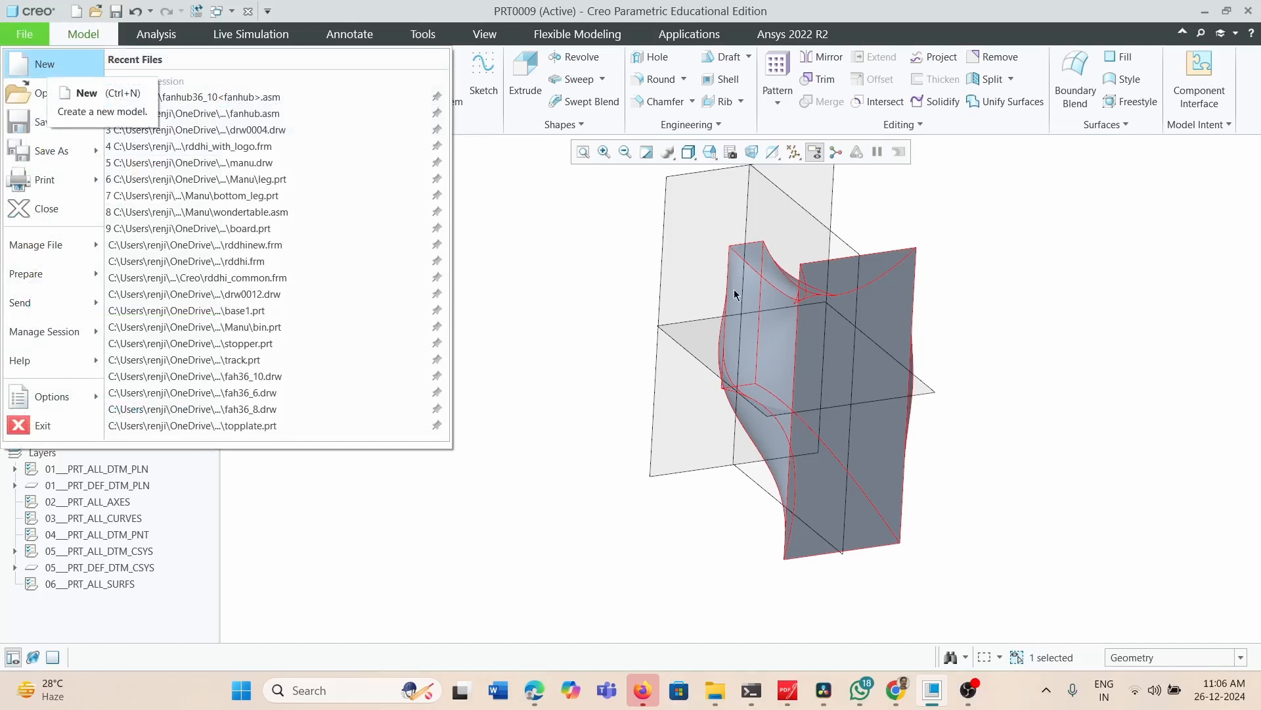
left_click(45, 65)
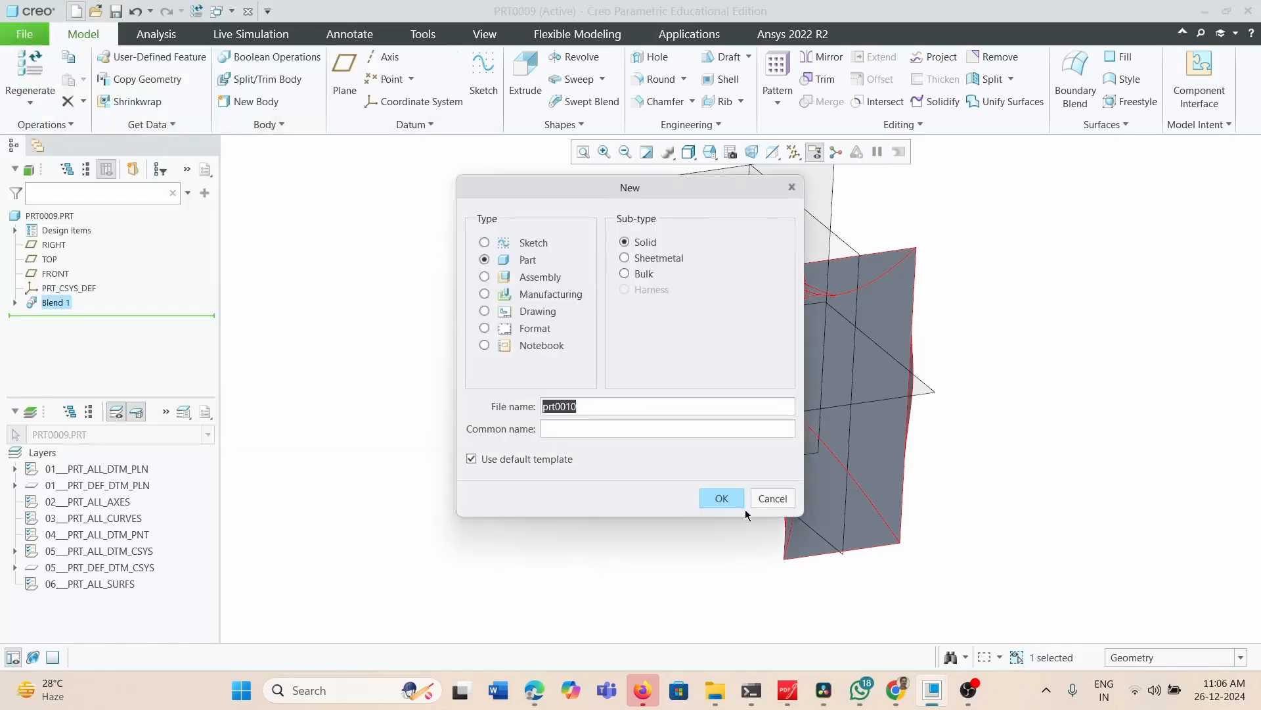
left_click(723, 500)
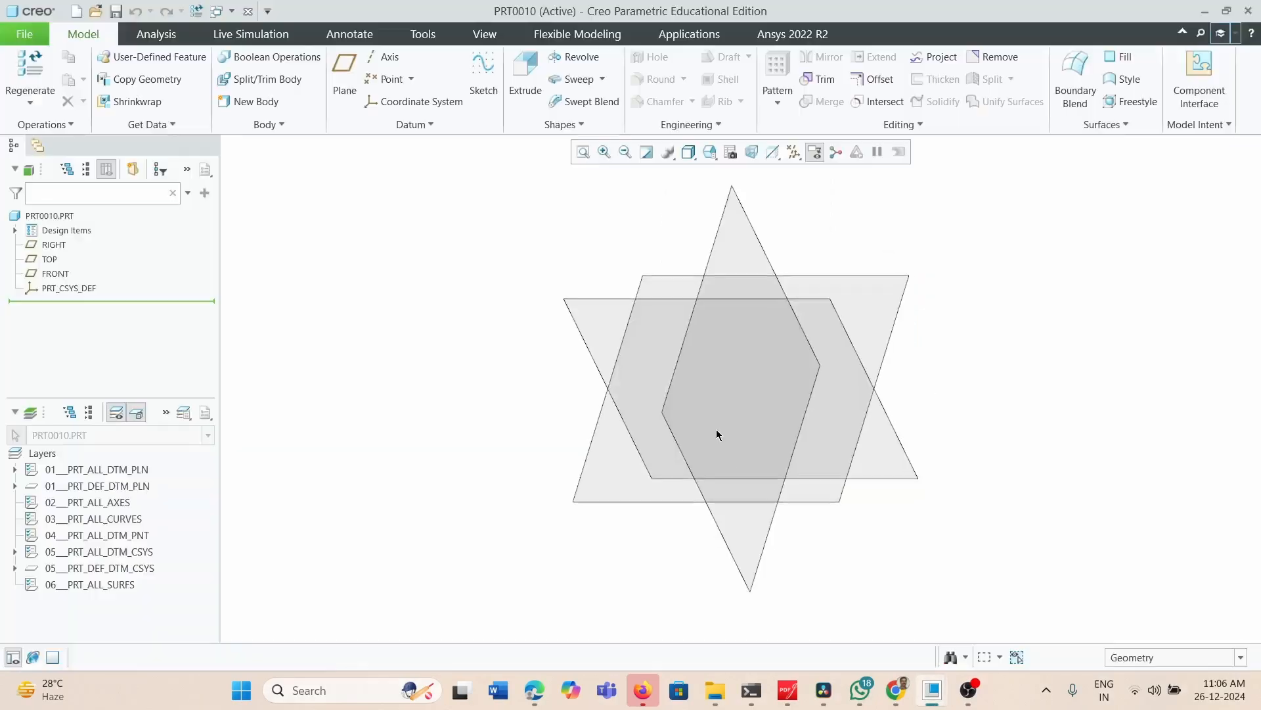
Start a solid rotational blend and open the section 1 sketch on the FRONT plane, with RIGHT as the right orientation reference
left_click(560, 125)
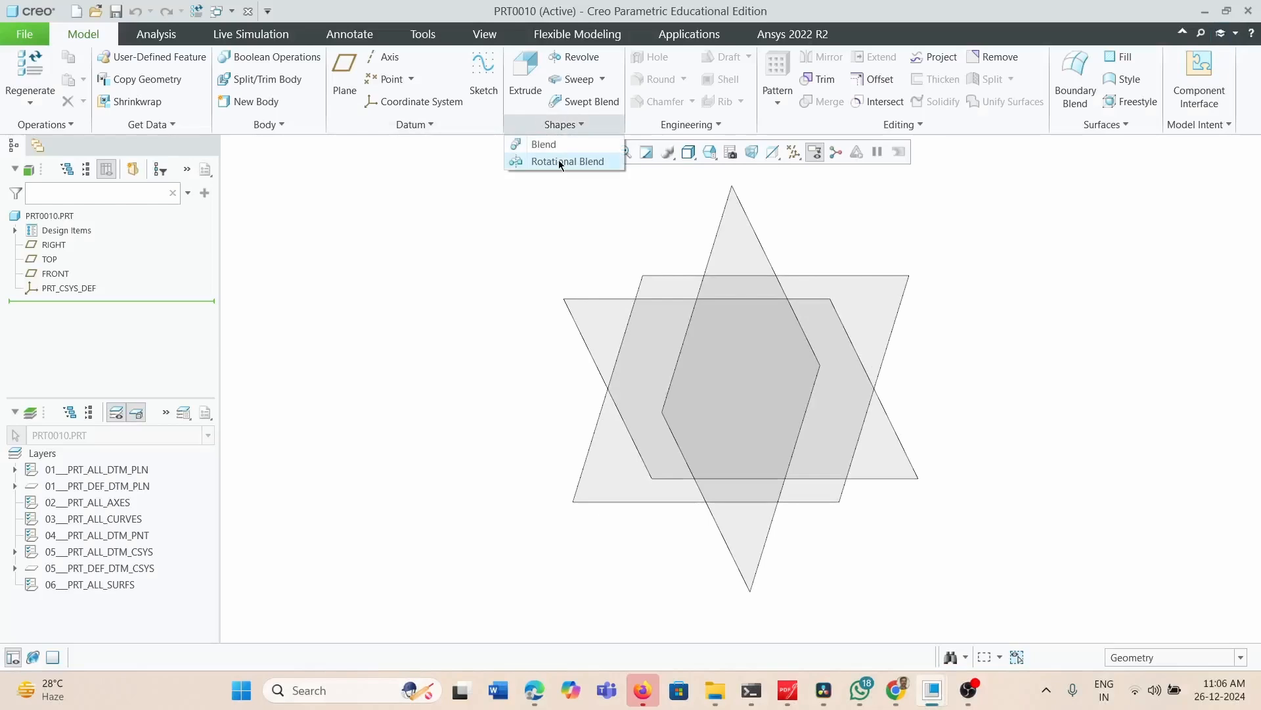
left_click(560, 161)
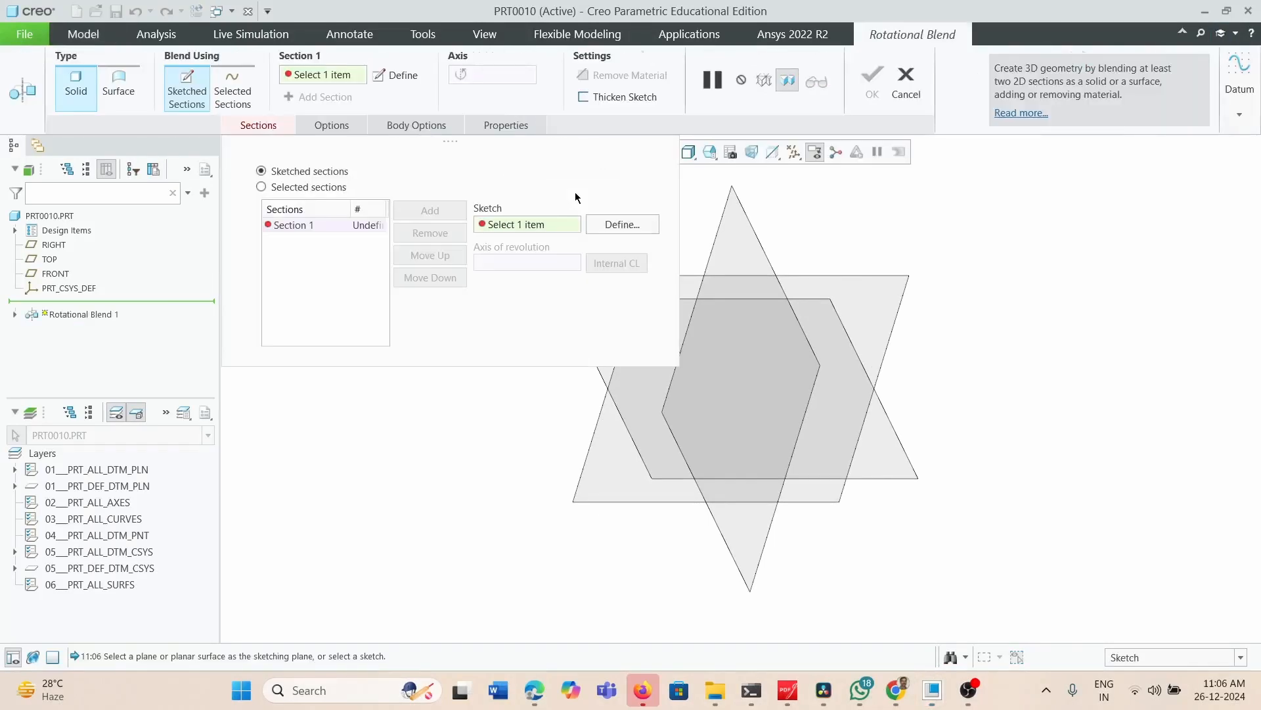
left_click(623, 225)
left_click(821, 299)
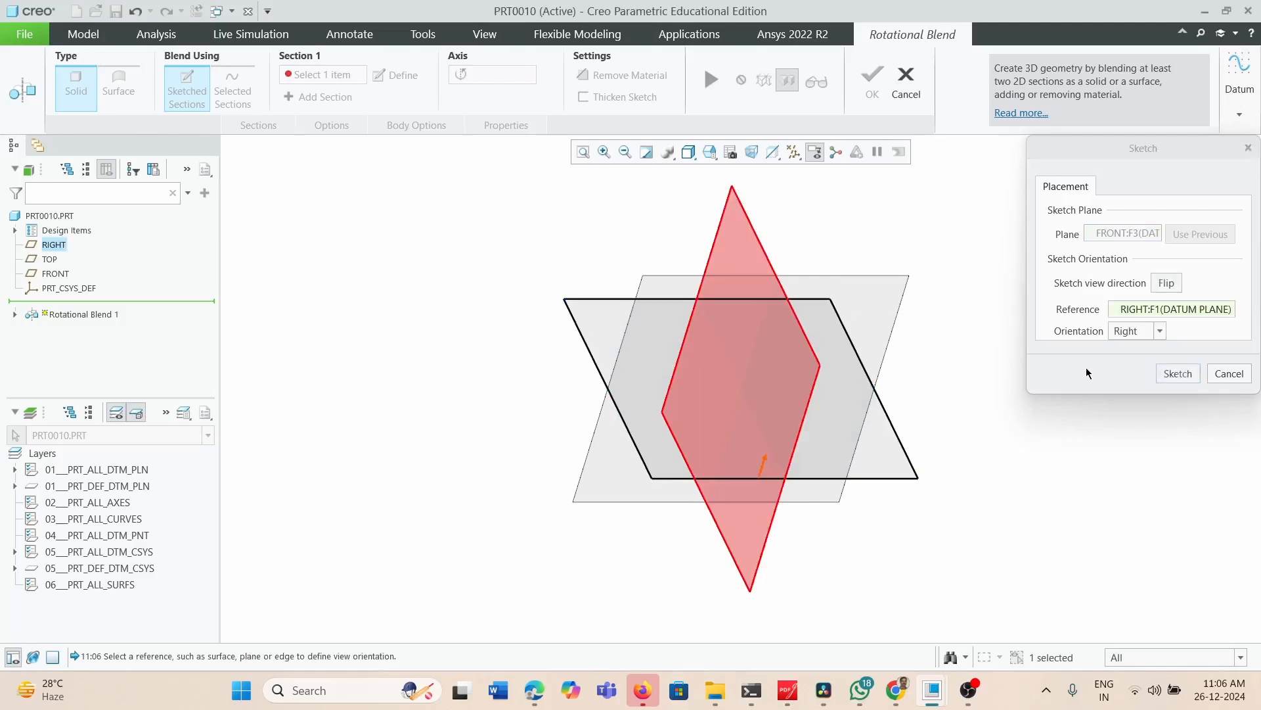
left_click(1176, 374)
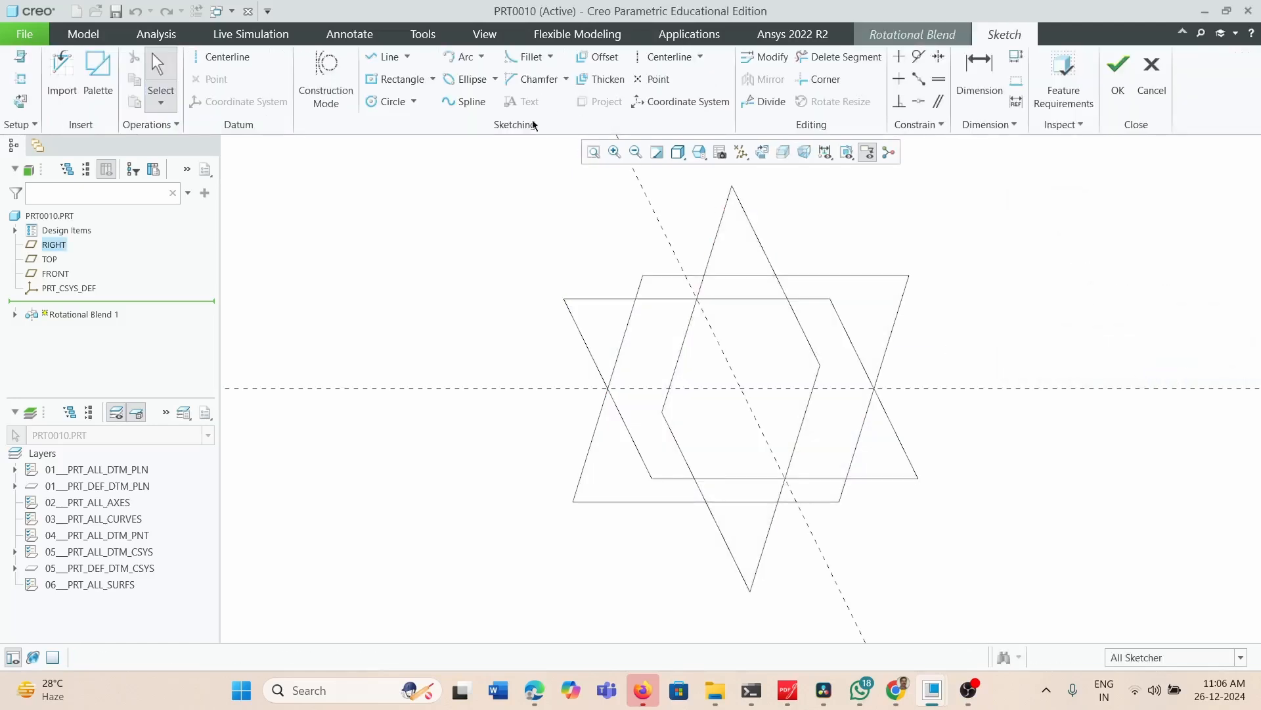
left_click(762, 152)
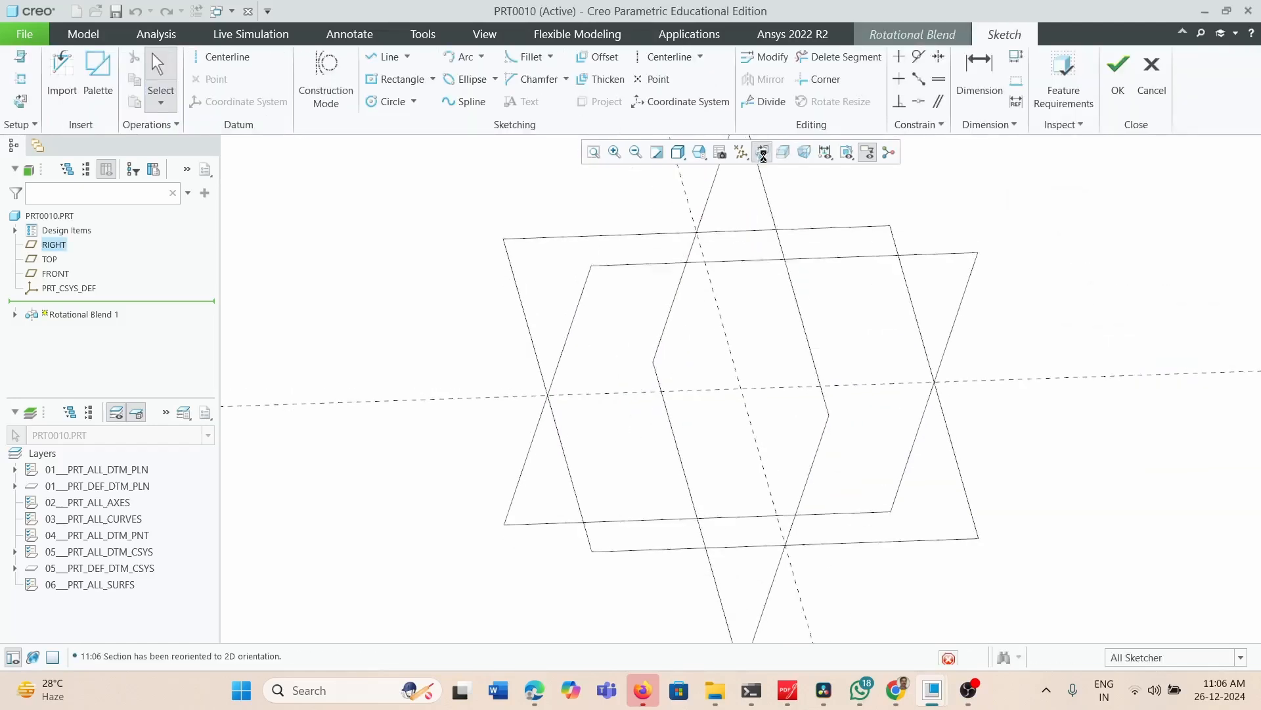
Sketch a tall center rectangle about 344 high for section 1, about 104 to the right of the vertical reference
left_click(397, 79)
left_click(859, 277)
left_click(893, 414)
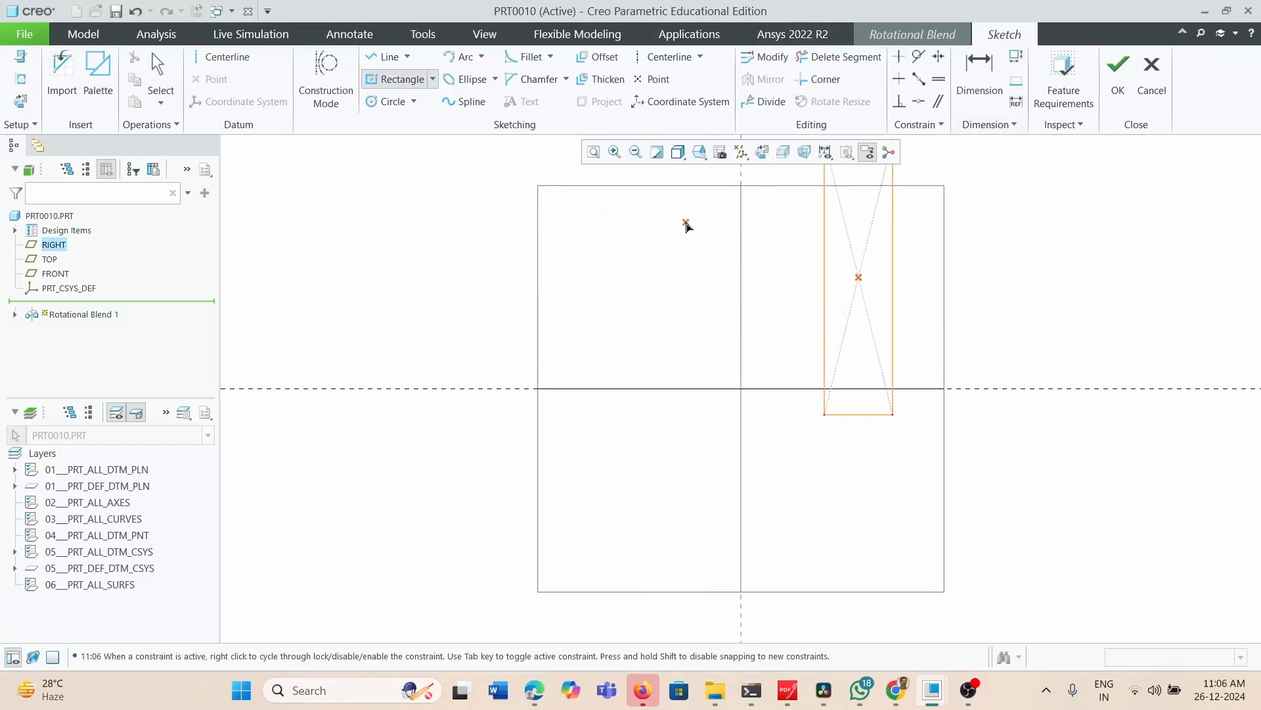
Add a vertical centerline through the origin, designate it as the axis of revolution, and finish the section 1 sketch
left_click(662, 58)
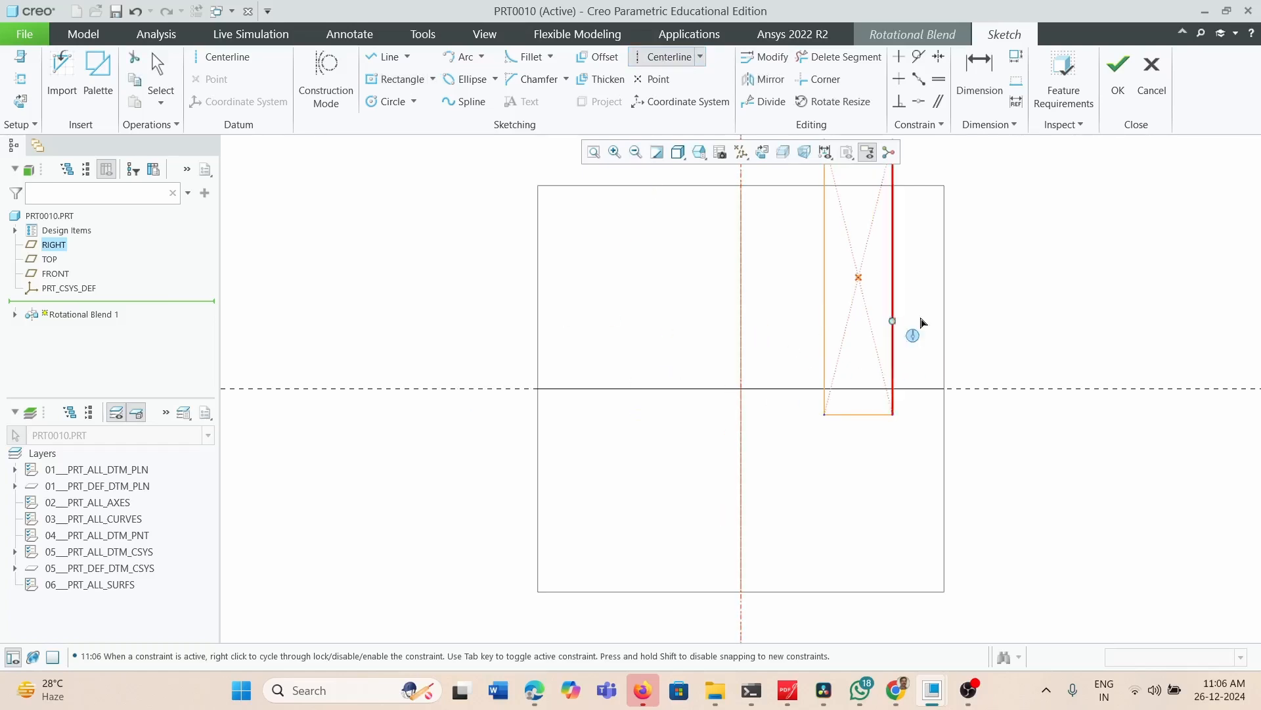
middle_click(1128, 303)
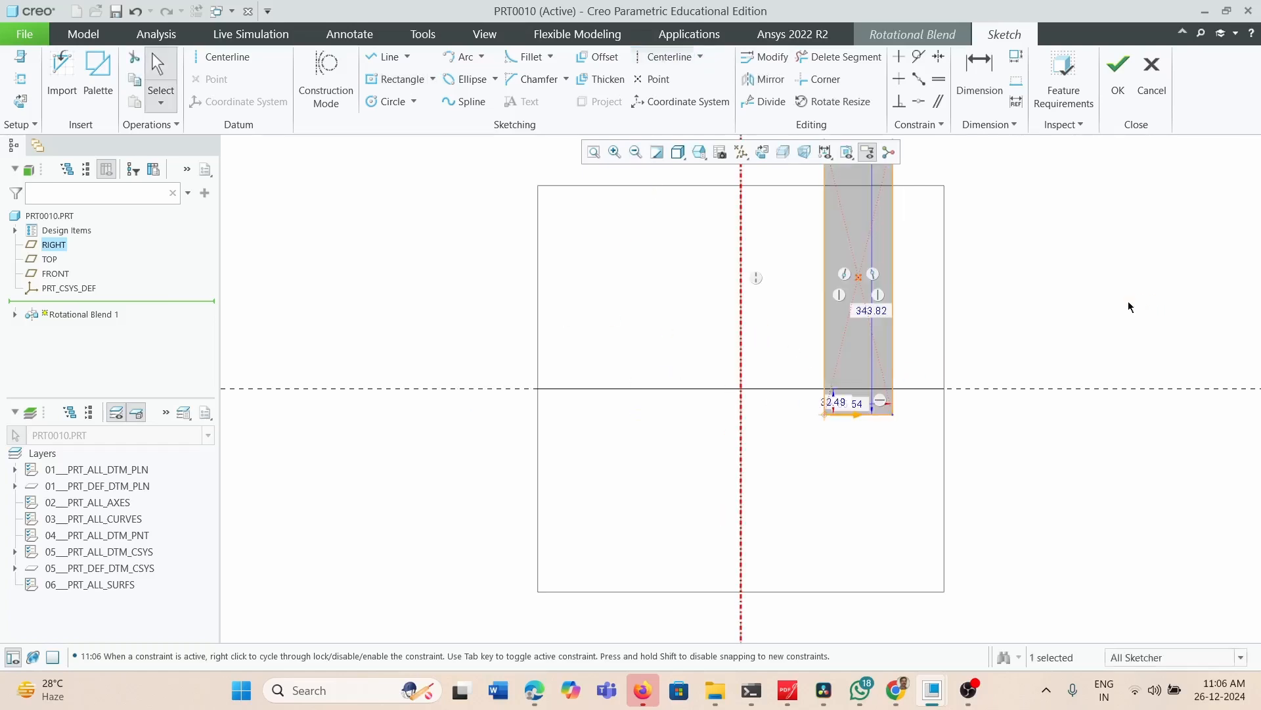
right_click(742, 317)
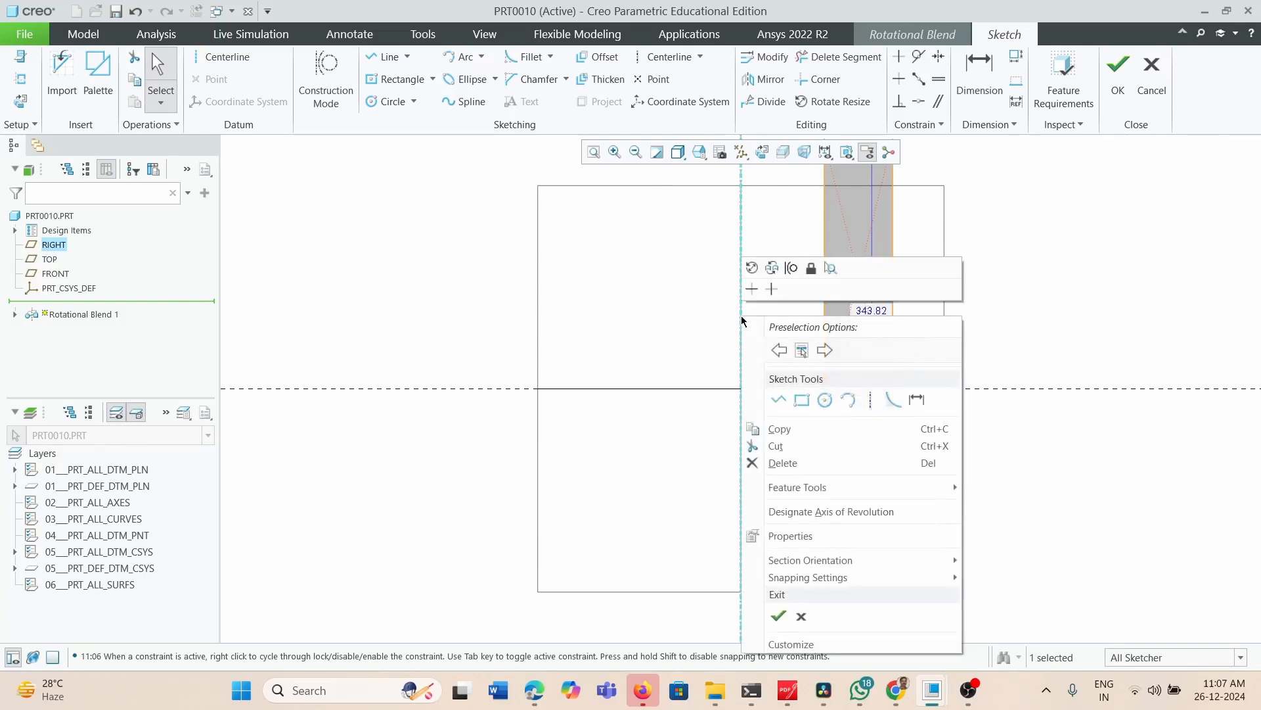
left_click(813, 512)
left_click(723, 394)
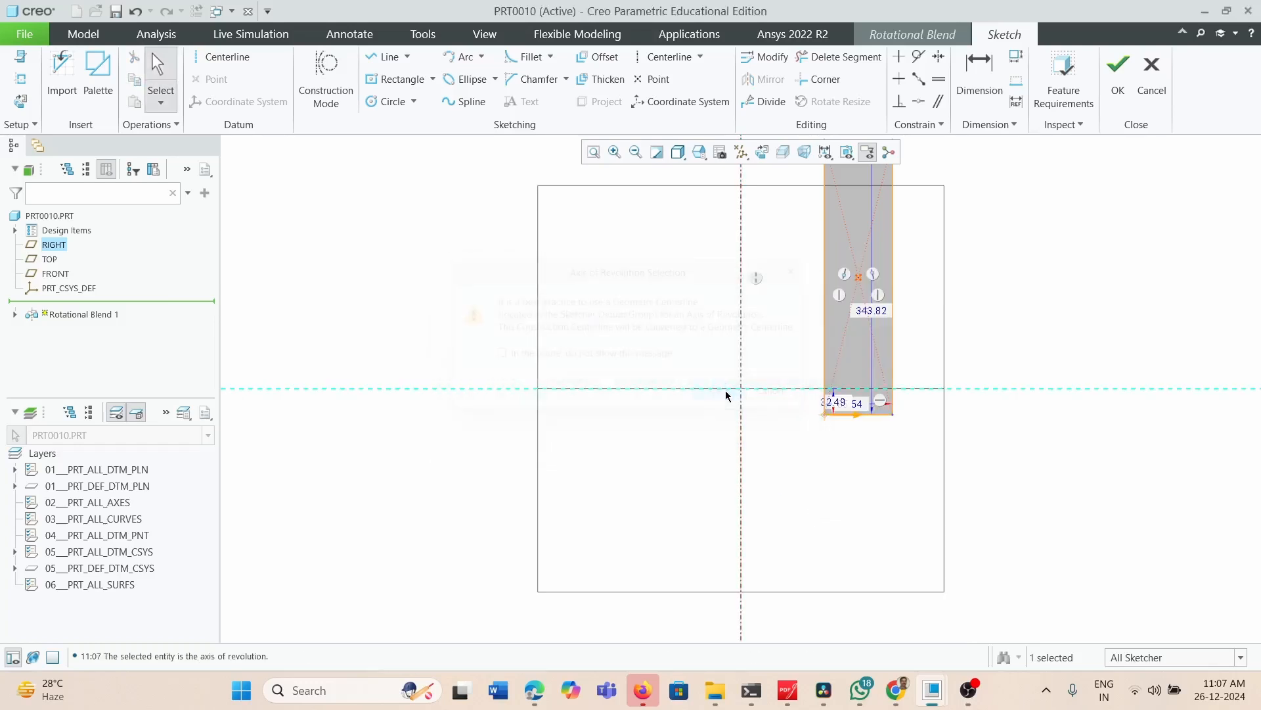
mouse_move(861, 360)
middle_mouse_down()
mouse_move(893, 436)
mouse_move(873, 436)
middle_mouse_up()
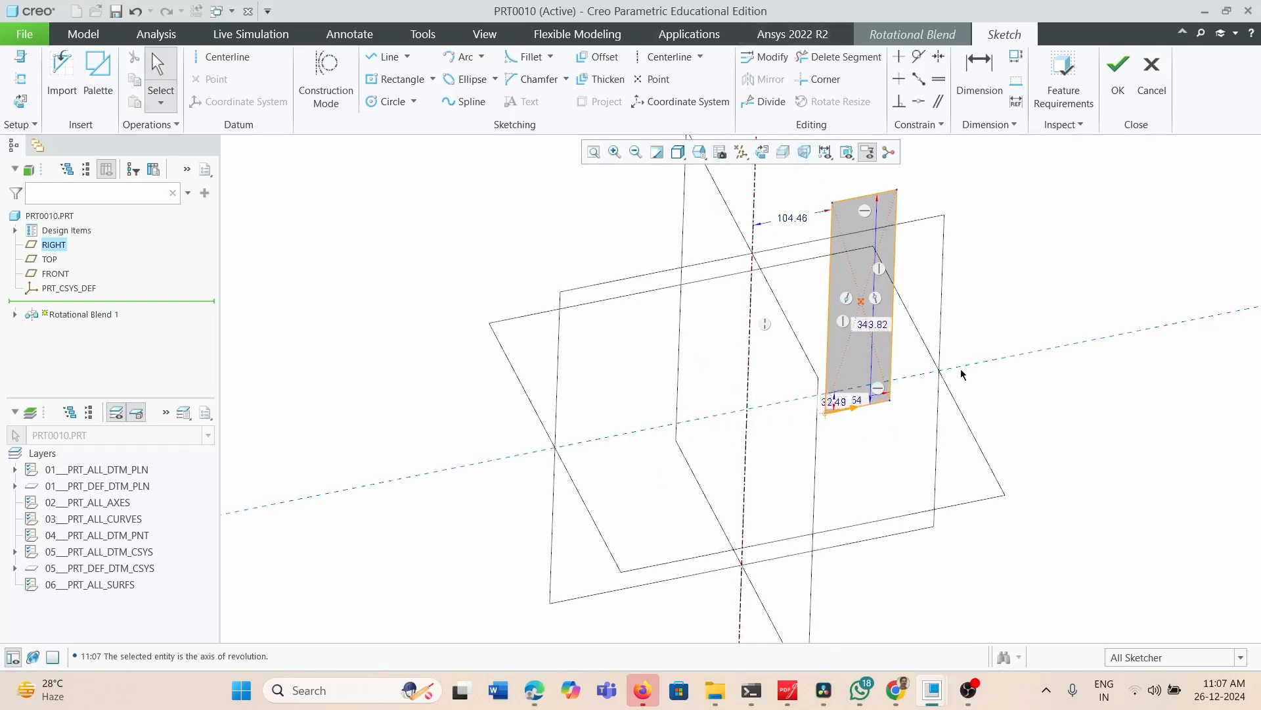
left_click(1118, 90)
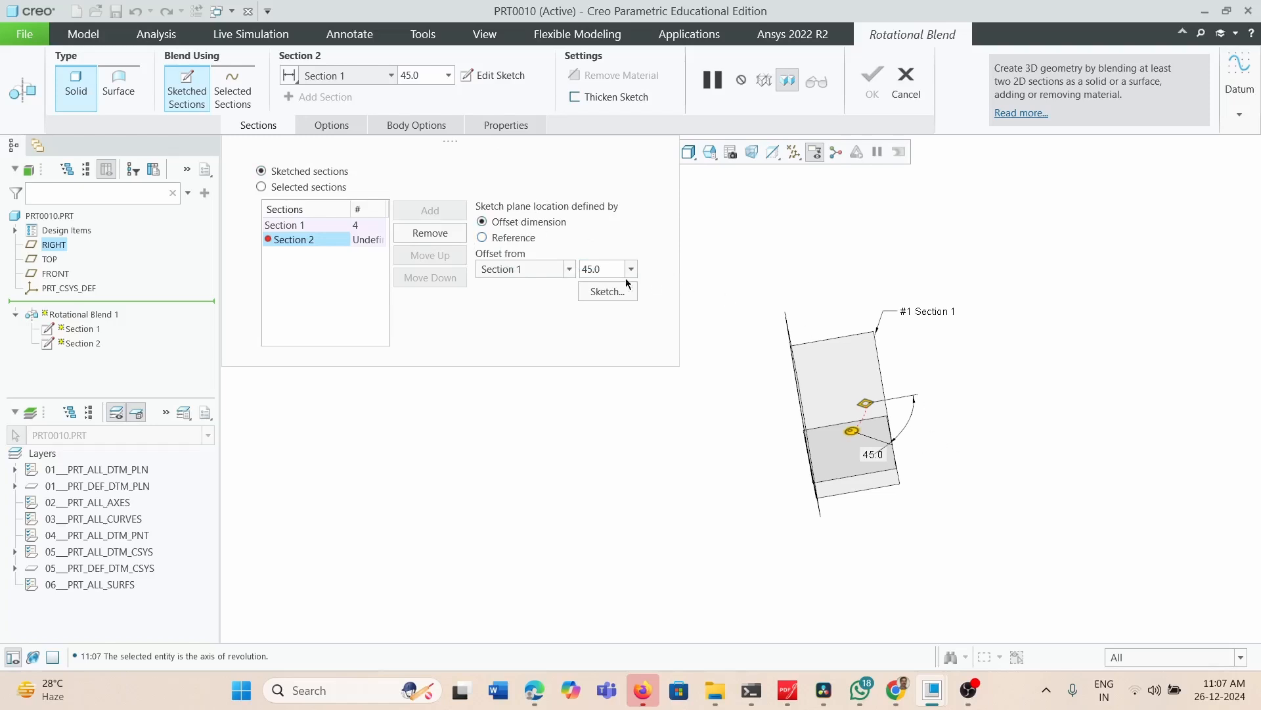
Set section 2's angular offset from section 1 to 100 degrees and open its sketch
left_click_drag(608, 270, 573, 257)
type("100")
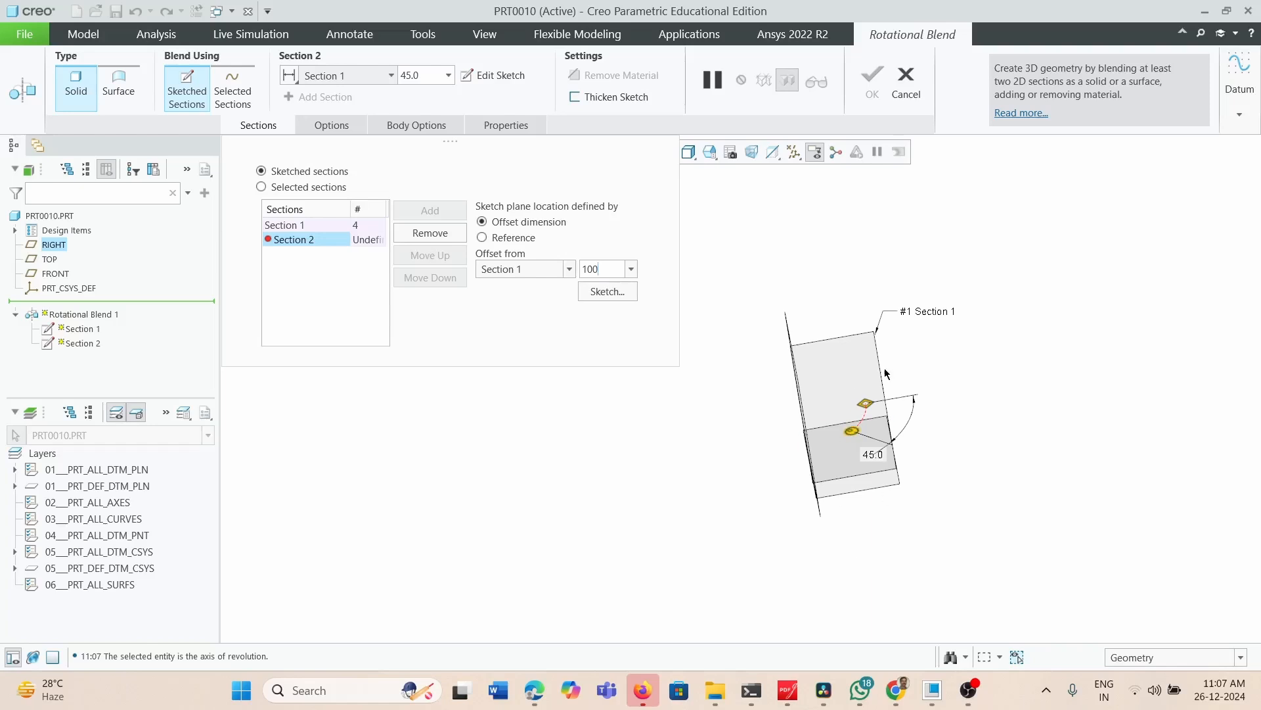
middle_click_drag(923, 412, 950, 416)
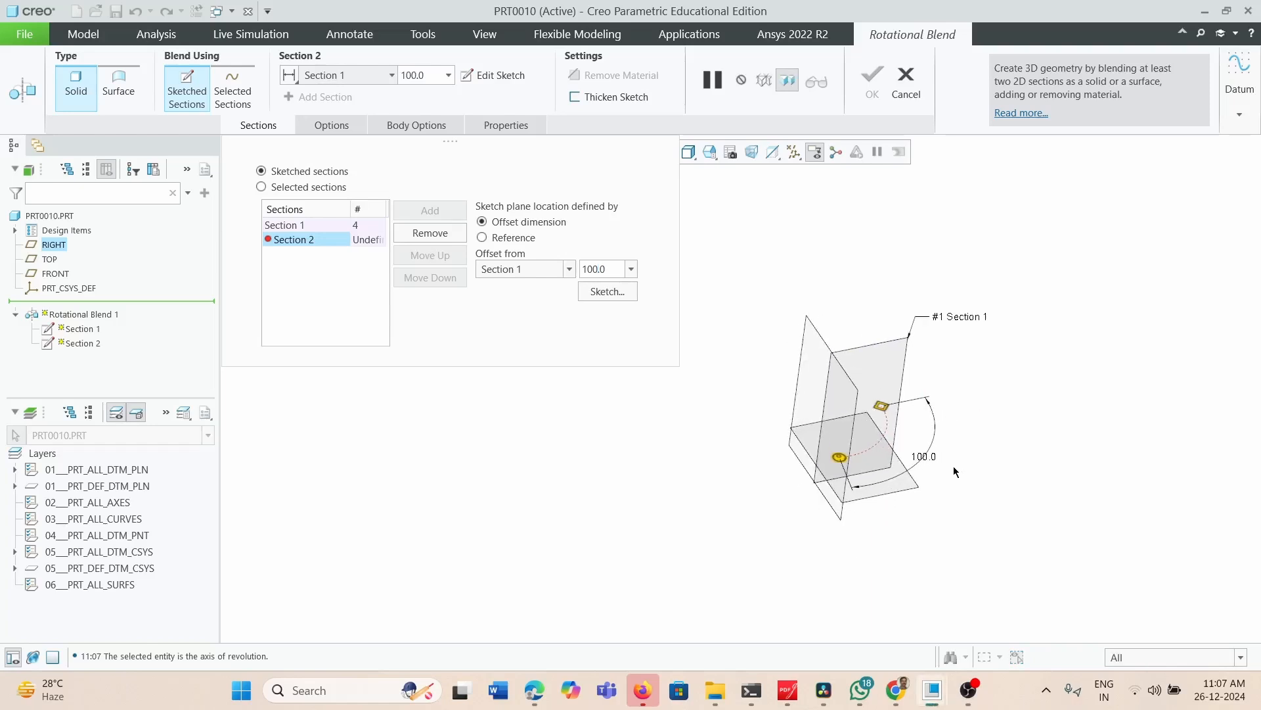
mouse_move(940, 510)
middle_mouse_down()
mouse_move(932, 534)
mouse_move(901, 472)
middle_mouse_up()
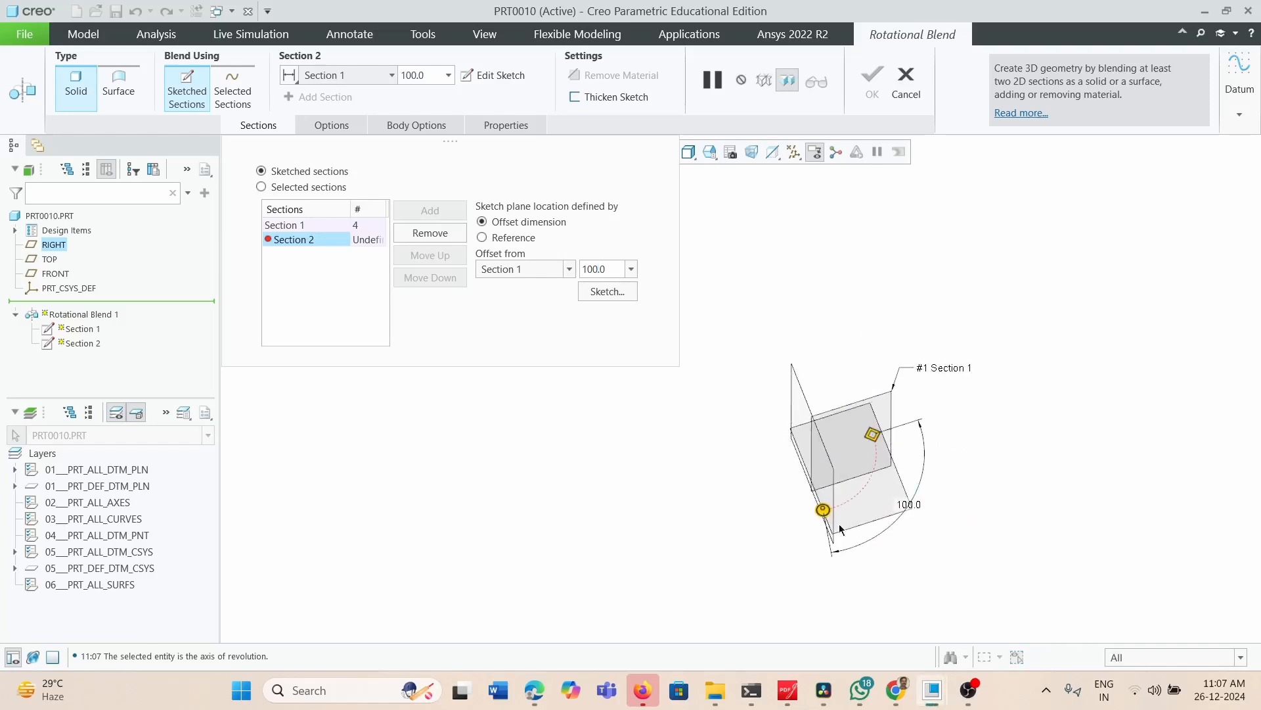
left_click(610, 292)
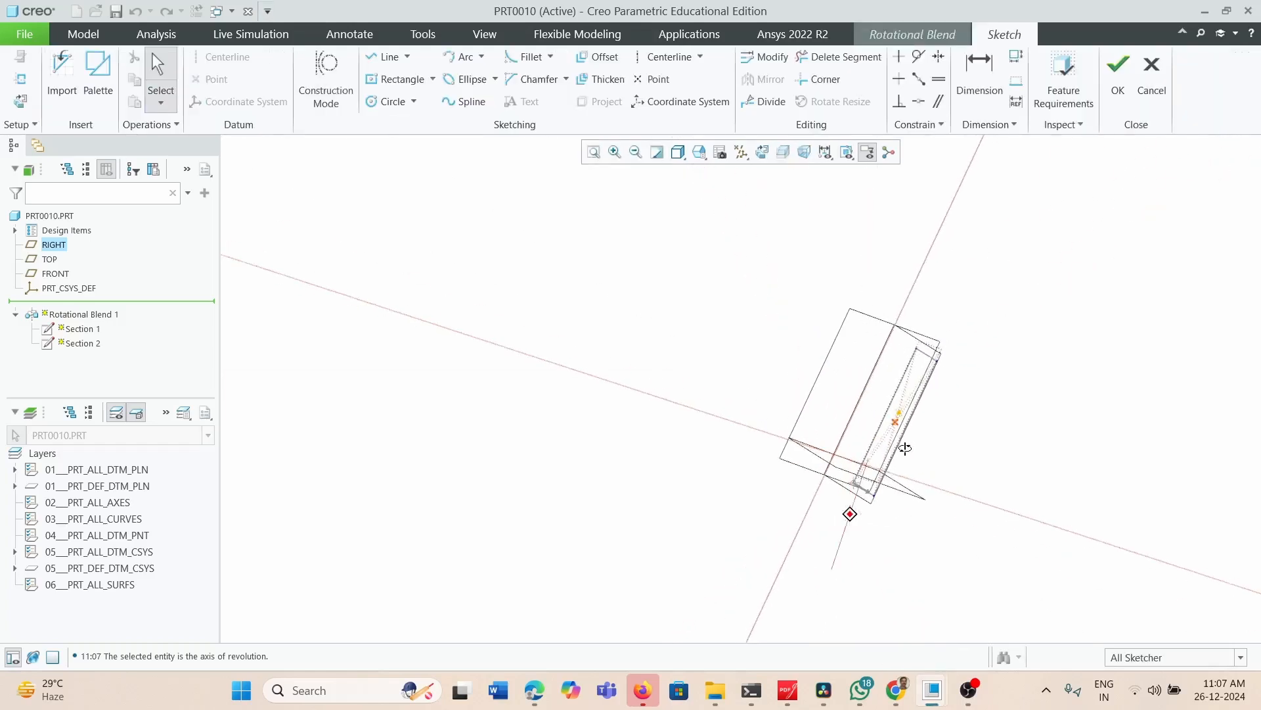
Sketch a circle about 629 in diameter for section 2, centered on the dotted reference rectangle's diagonal crossing
left_click(761, 153)
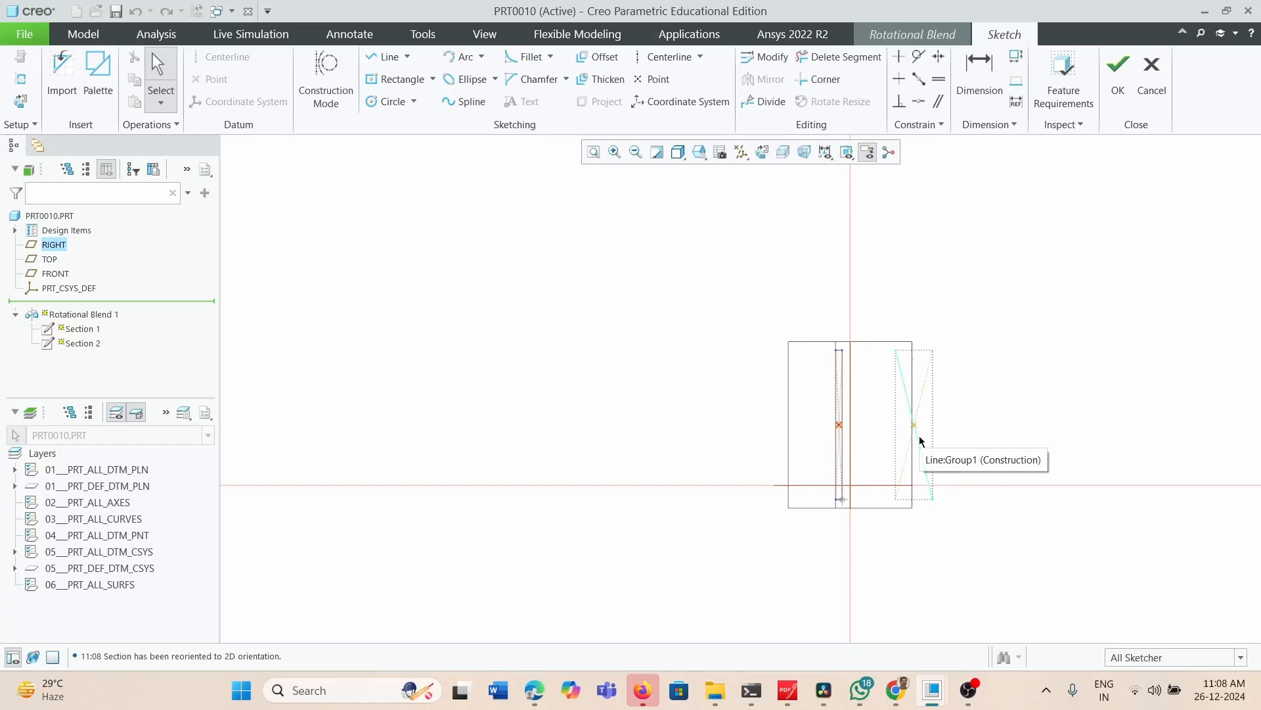
left_click(386, 101)
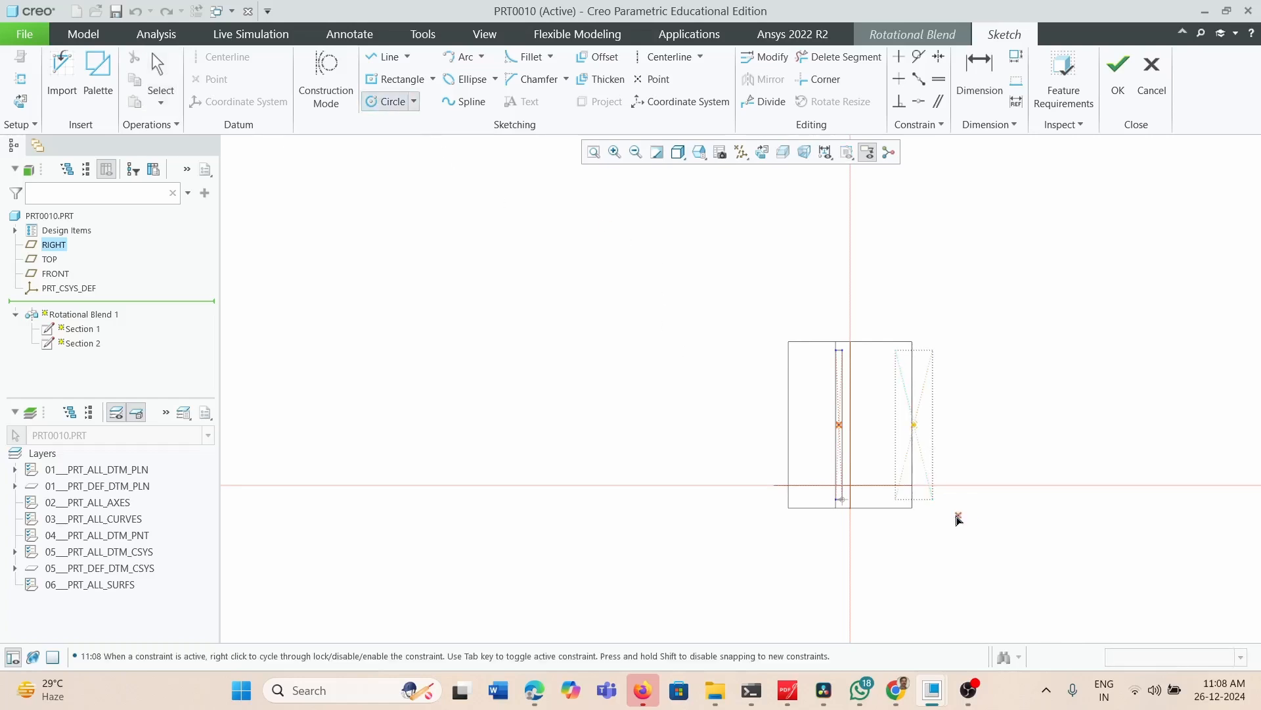
left_click(913, 424)
left_click(989, 535)
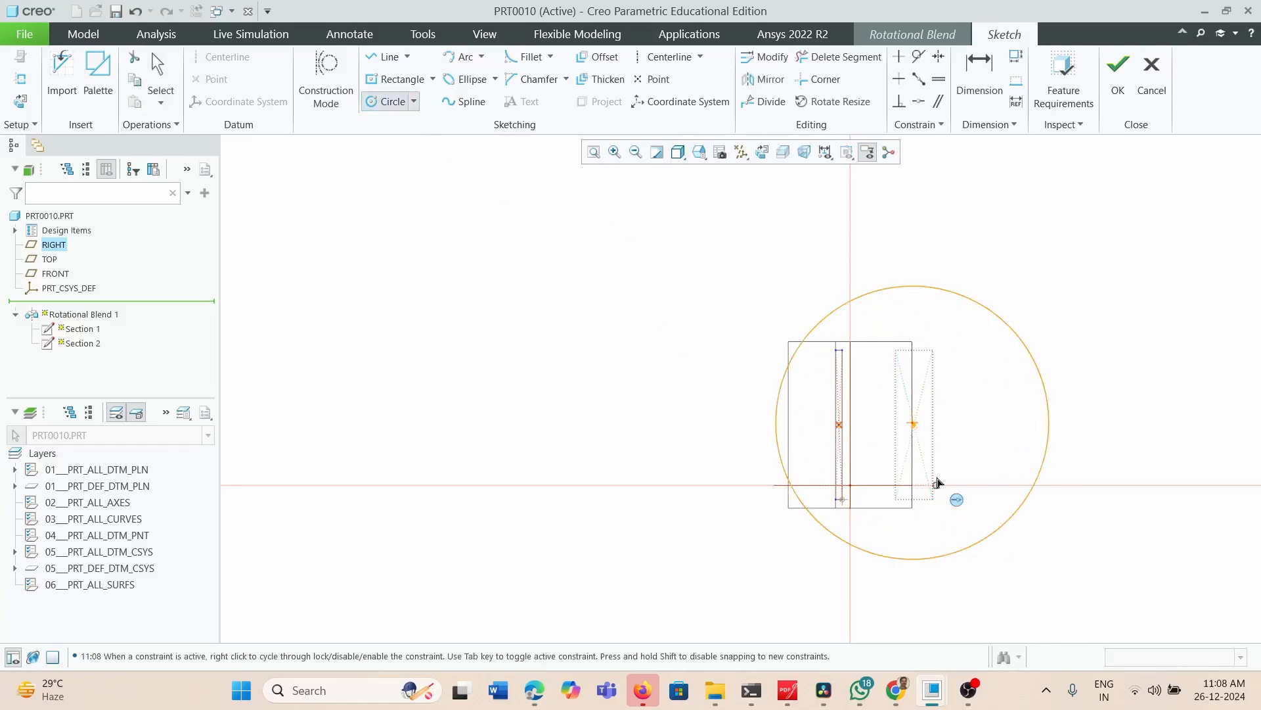
Add two diagonal centerlines through the circle's center, following the dotted reference rectangle's diagonals
left_click(670, 57)
left_click(914, 423)
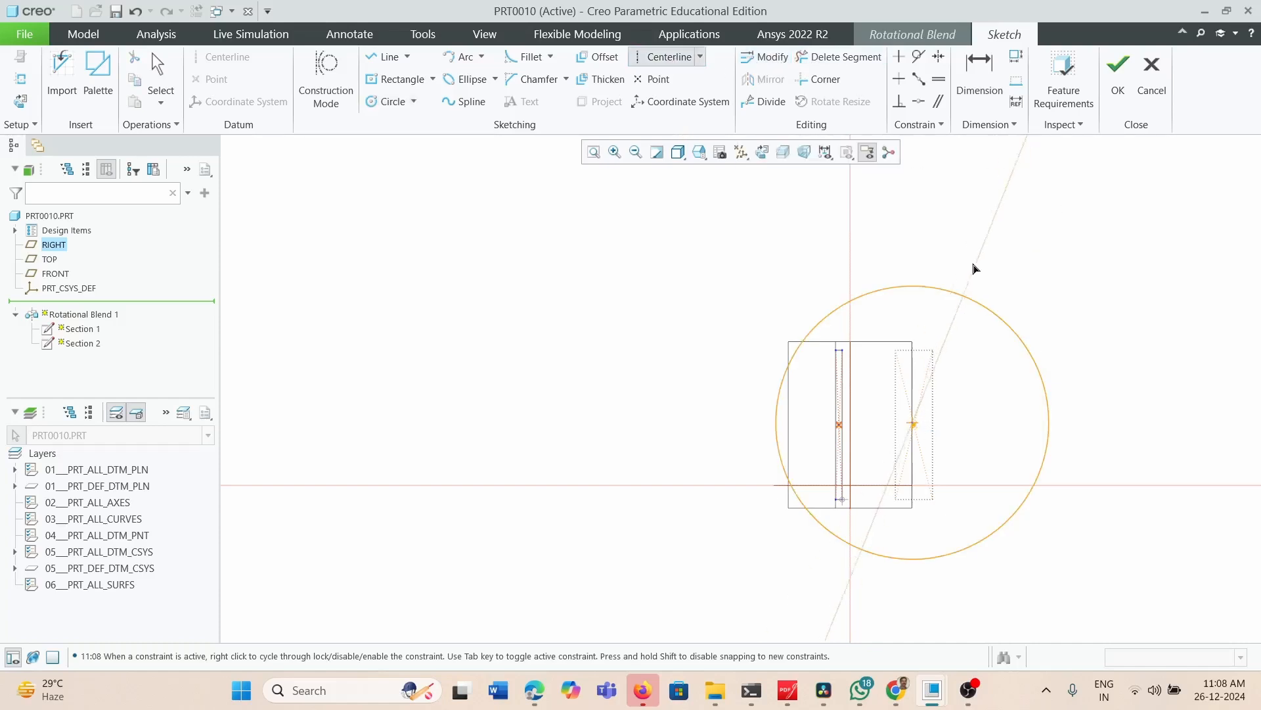
left_click(906, 446)
left_click(913, 424)
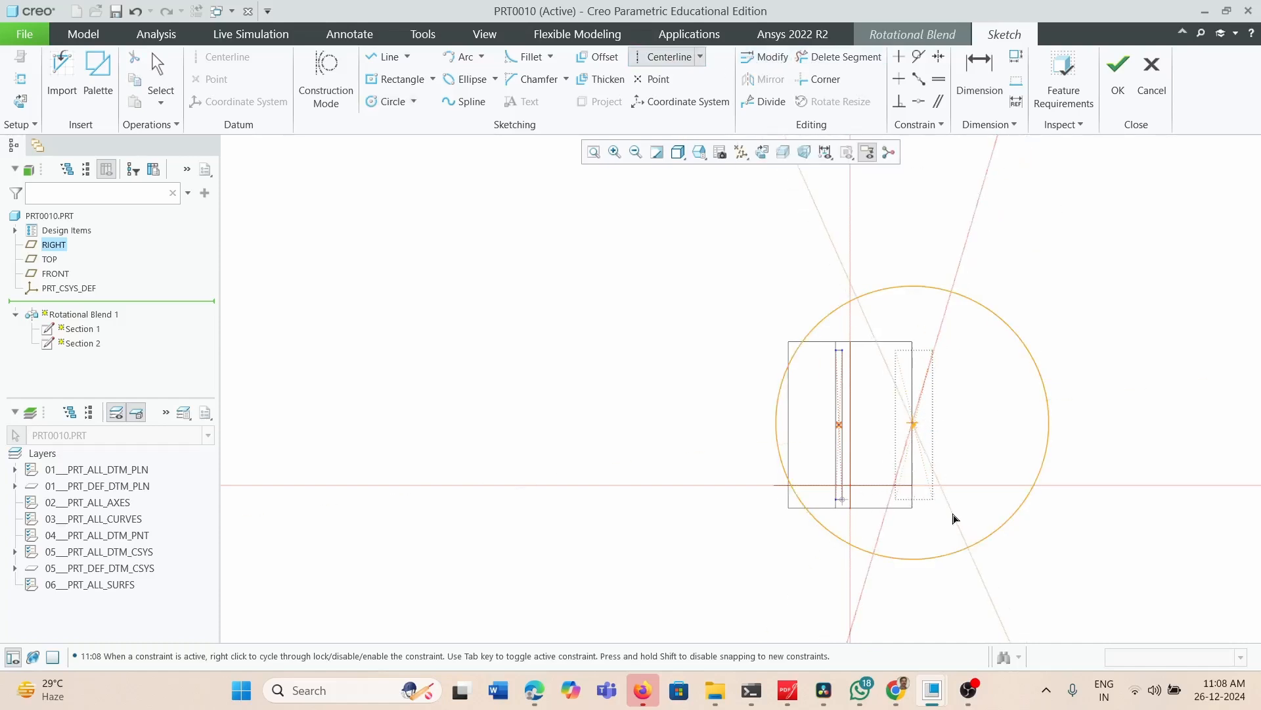
left_click(948, 555)
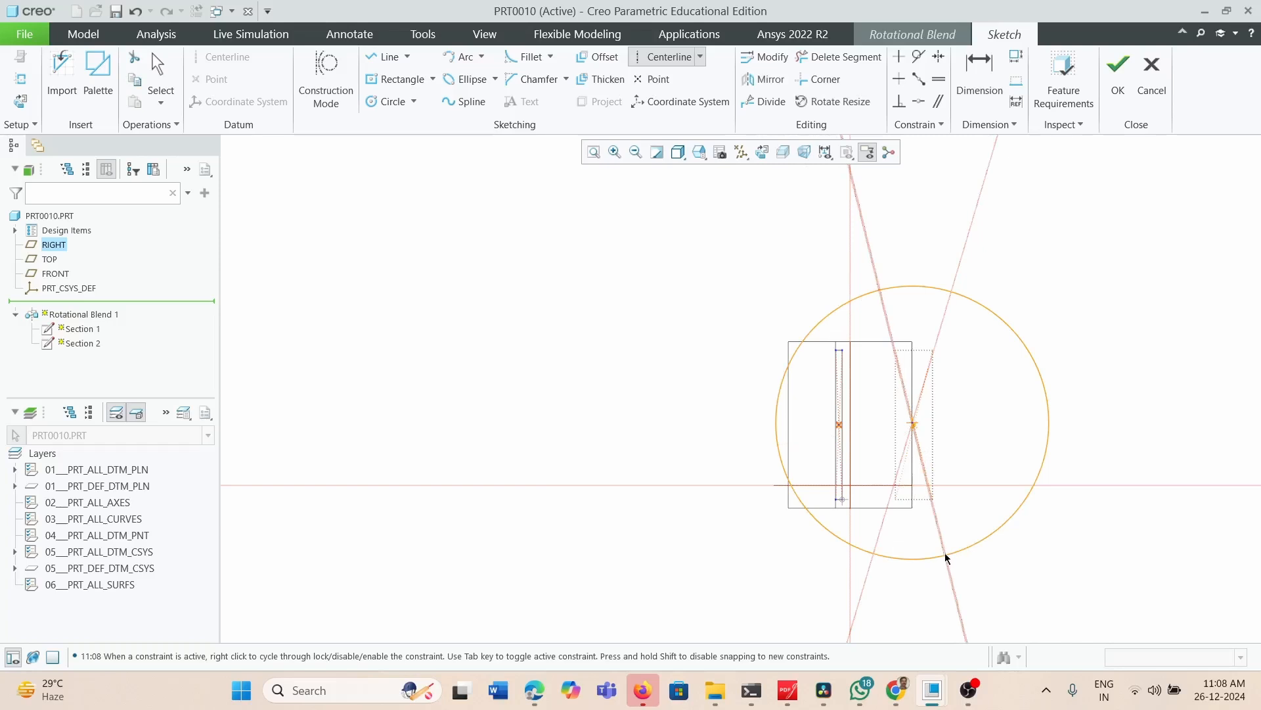
Add a vertical centerline through the circle's lower-left diagonal intersection and a horizontal centerline through its two upper intersections
left_click(768, 104)
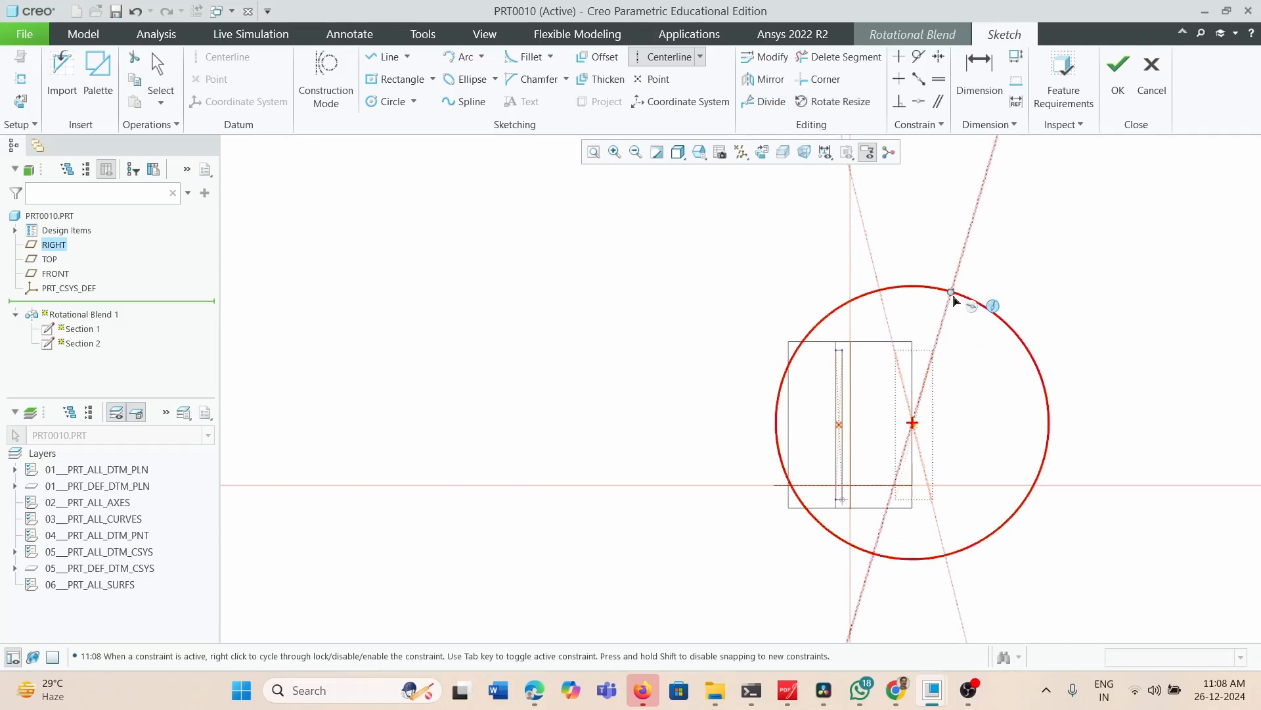
mouse_move(910, 487)
middle_mouse_down()
mouse_move(853, 506)
mouse_move(879, 507)
mouse_move(899, 559)
mouse_move(858, 366)
mouse_move(939, 526)
middle_mouse_up()
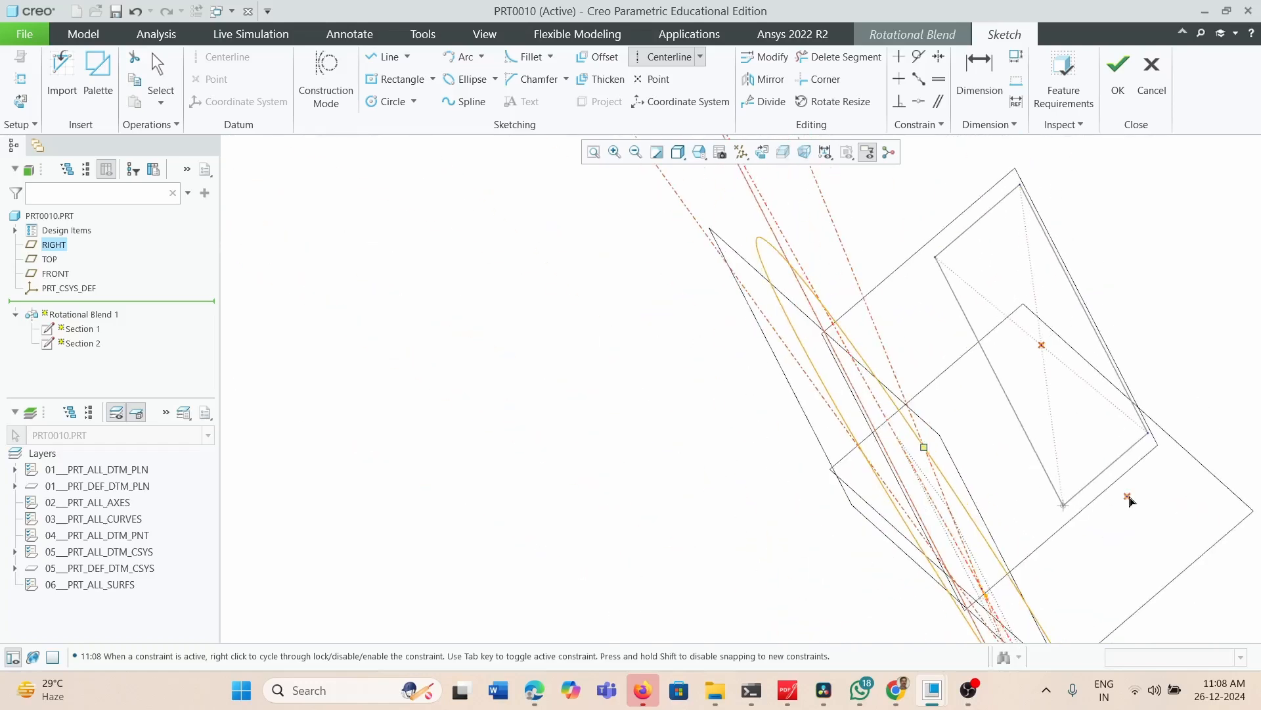
mouse_move(1054, 434)
middle_mouse_down()
mouse_move(1082, 414)
mouse_move(889, 436)
mouse_move(898, 426)
mouse_move(894, 452)
mouse_move(797, 583)
mouse_move(815, 530)
mouse_move(866, 523)
mouse_move(861, 534)
middle_mouse_up()
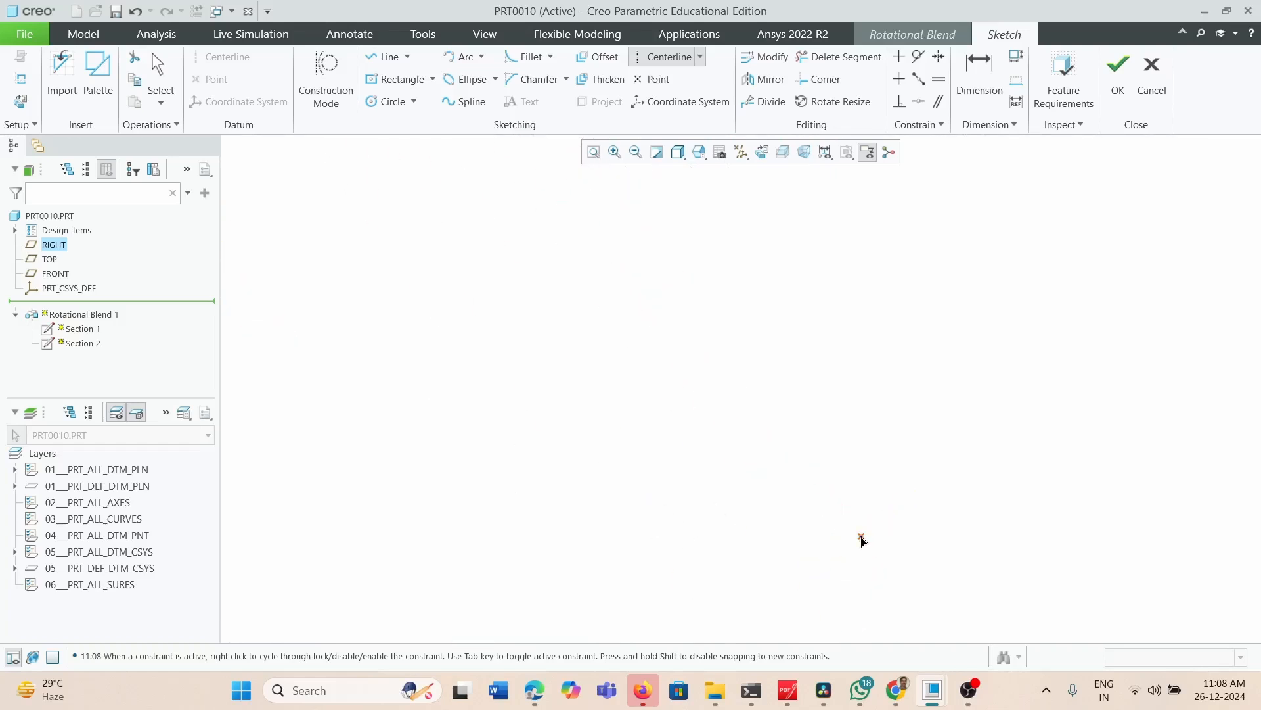
left_click(762, 152)
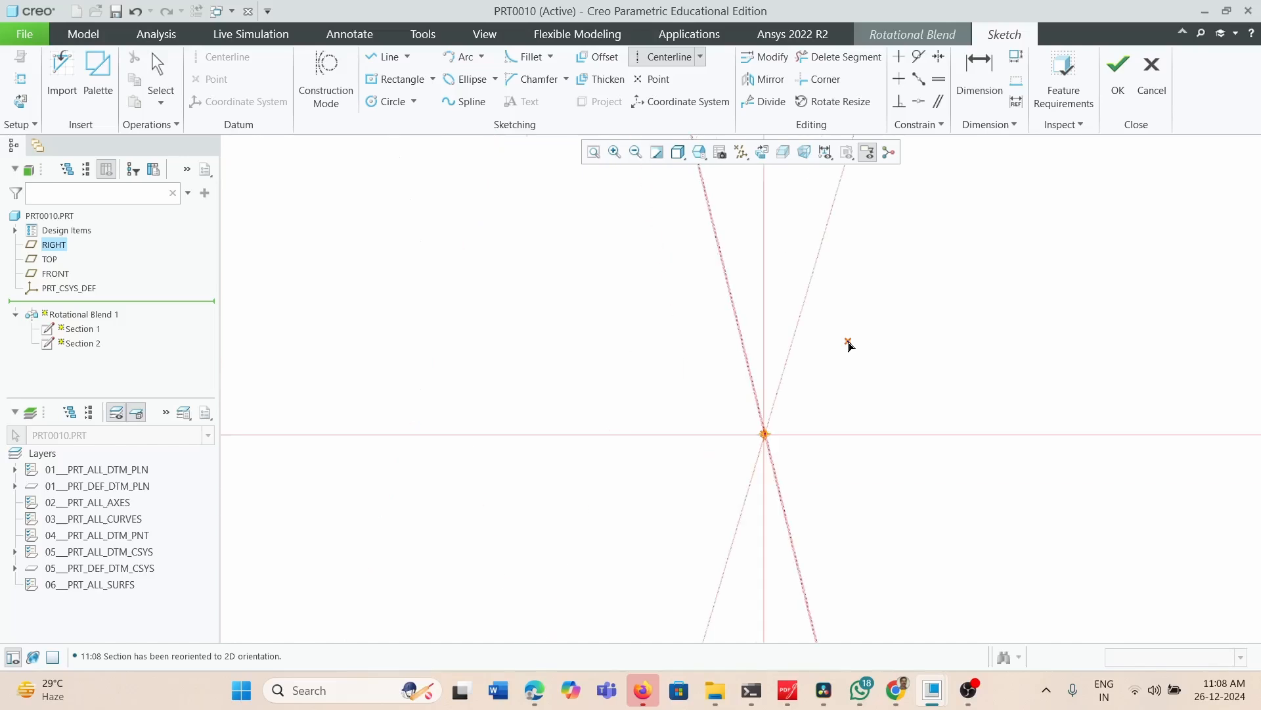
scroll(843, 418, "up", 4)
scroll(841, 380, "up", 6)
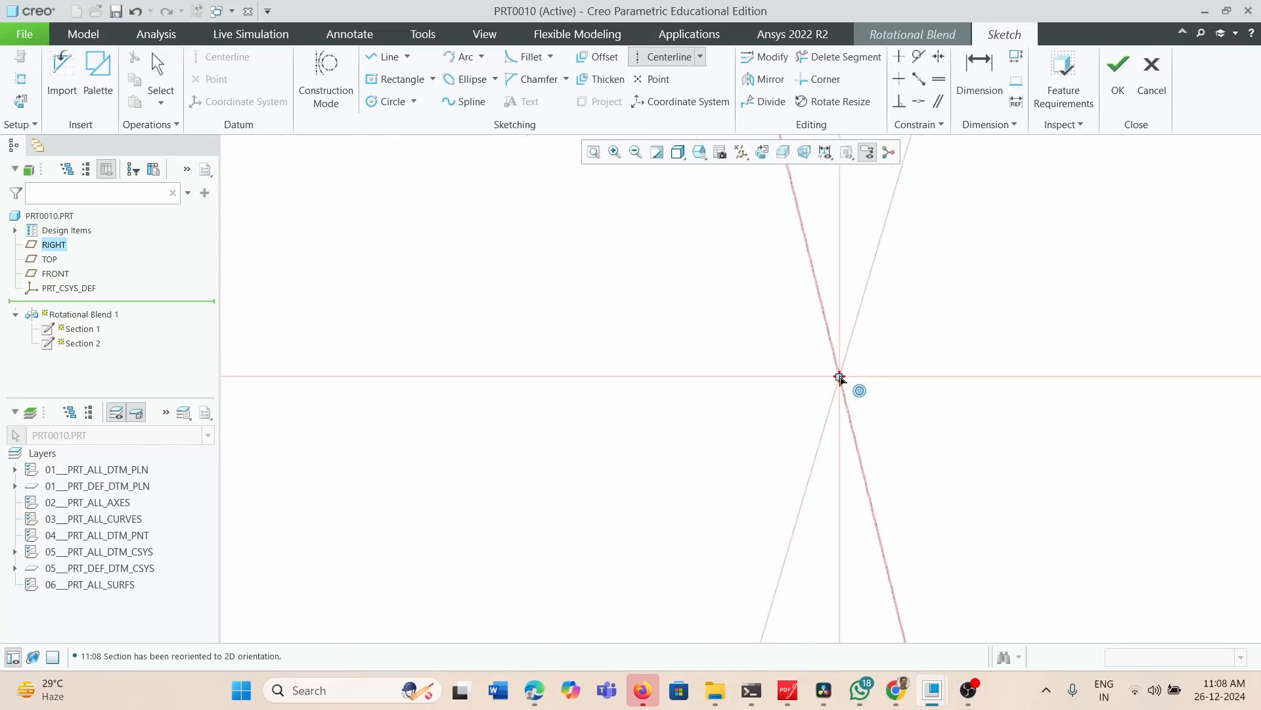
left_click(593, 152)
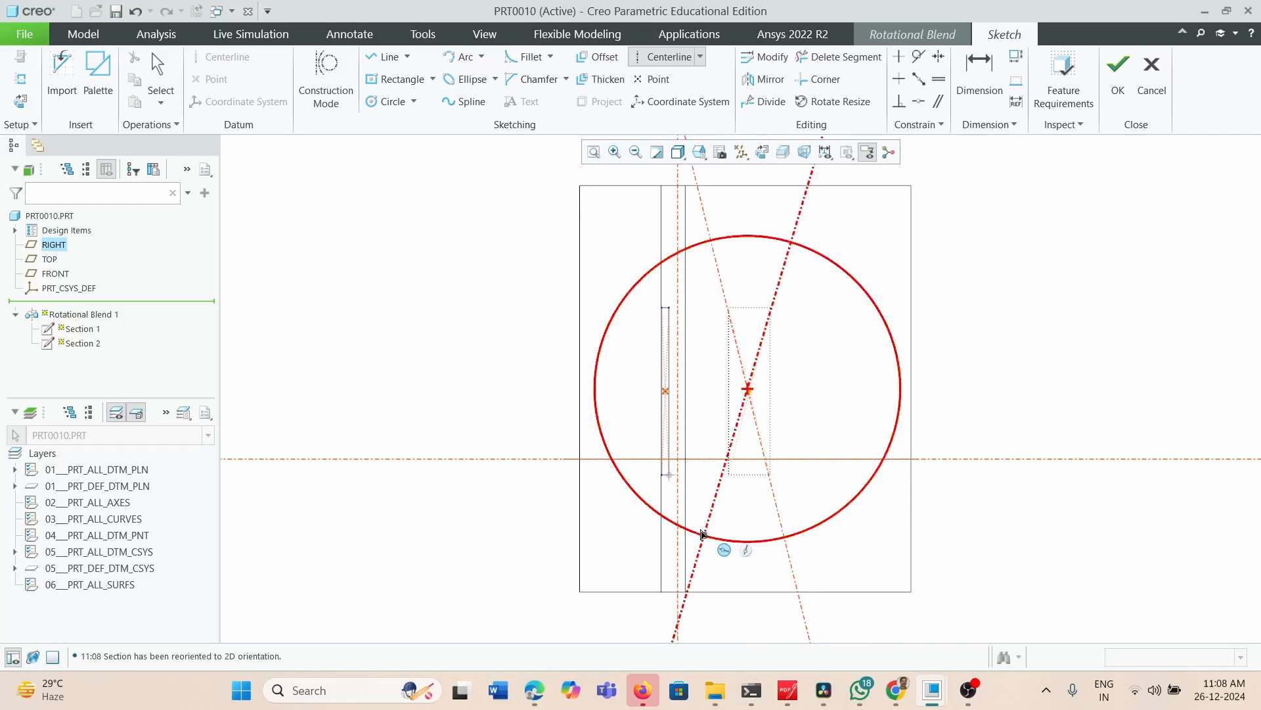
left_click(705, 535)
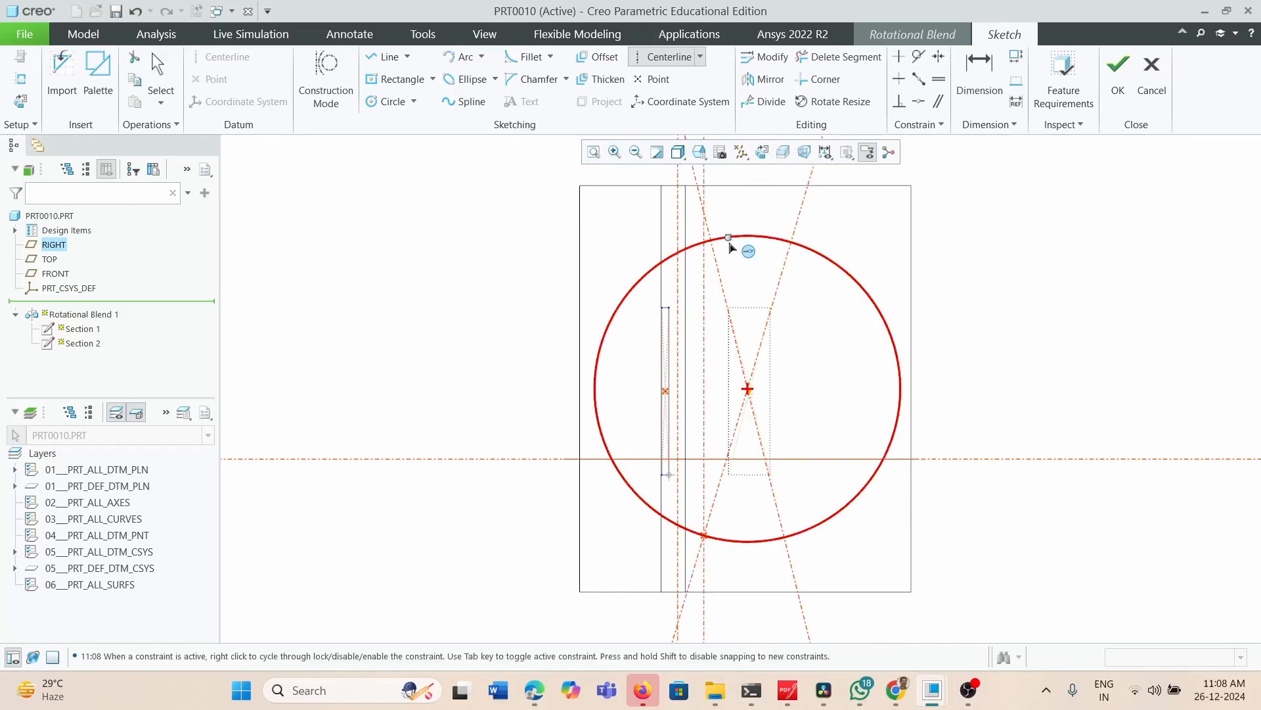
left_click(793, 243)
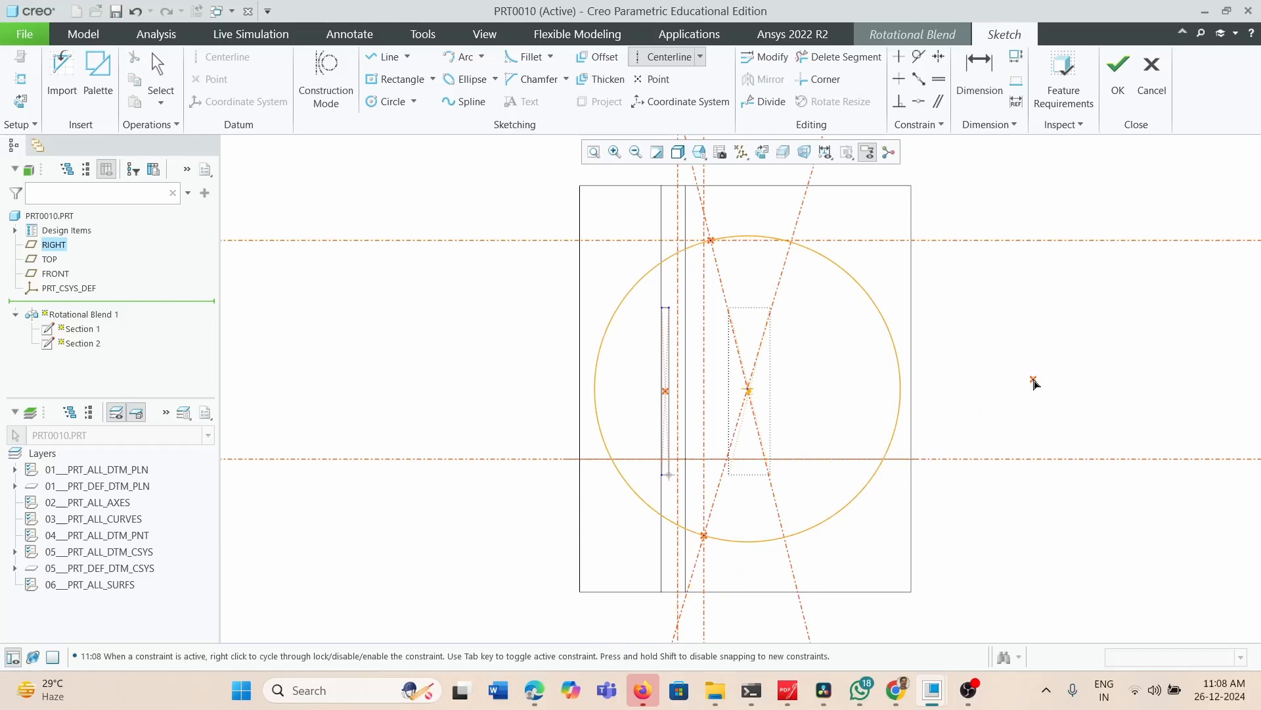
middle_click(1034, 381)
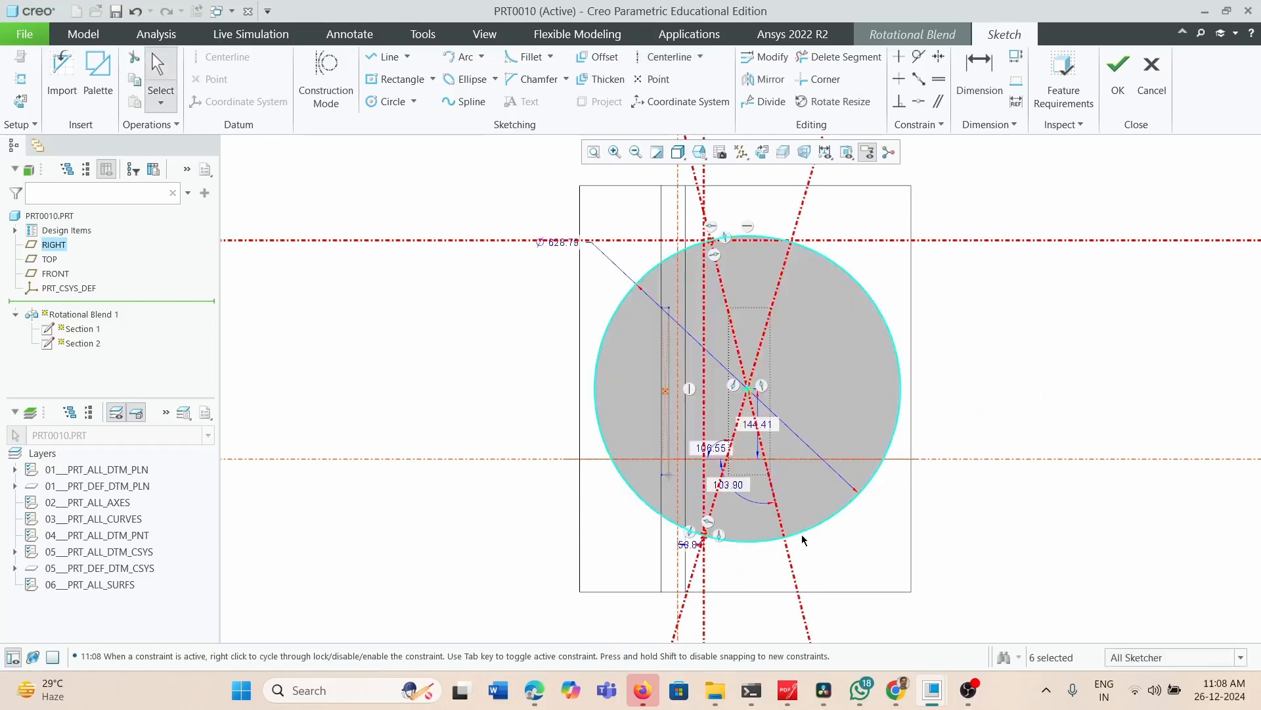
Divide the circle at its four intersections with the diagonal centerlines and finish the section 2 sketch
left_click(764, 101)
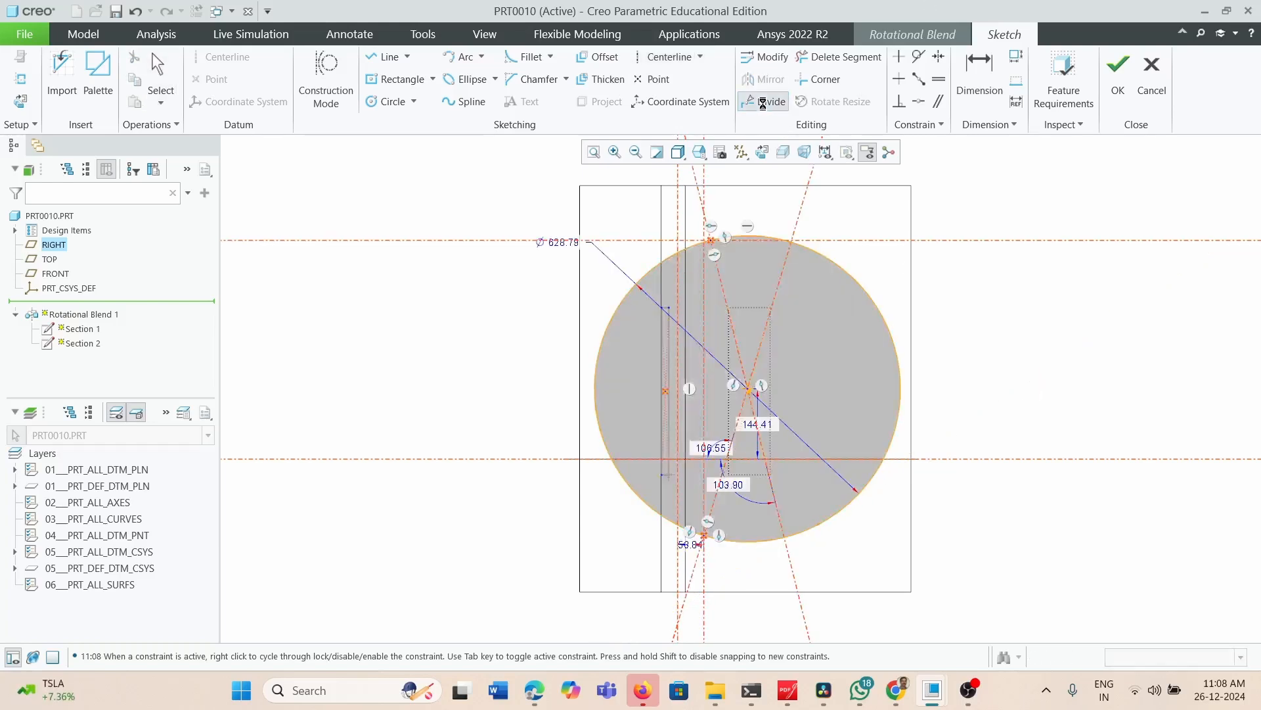
left_click(704, 537)
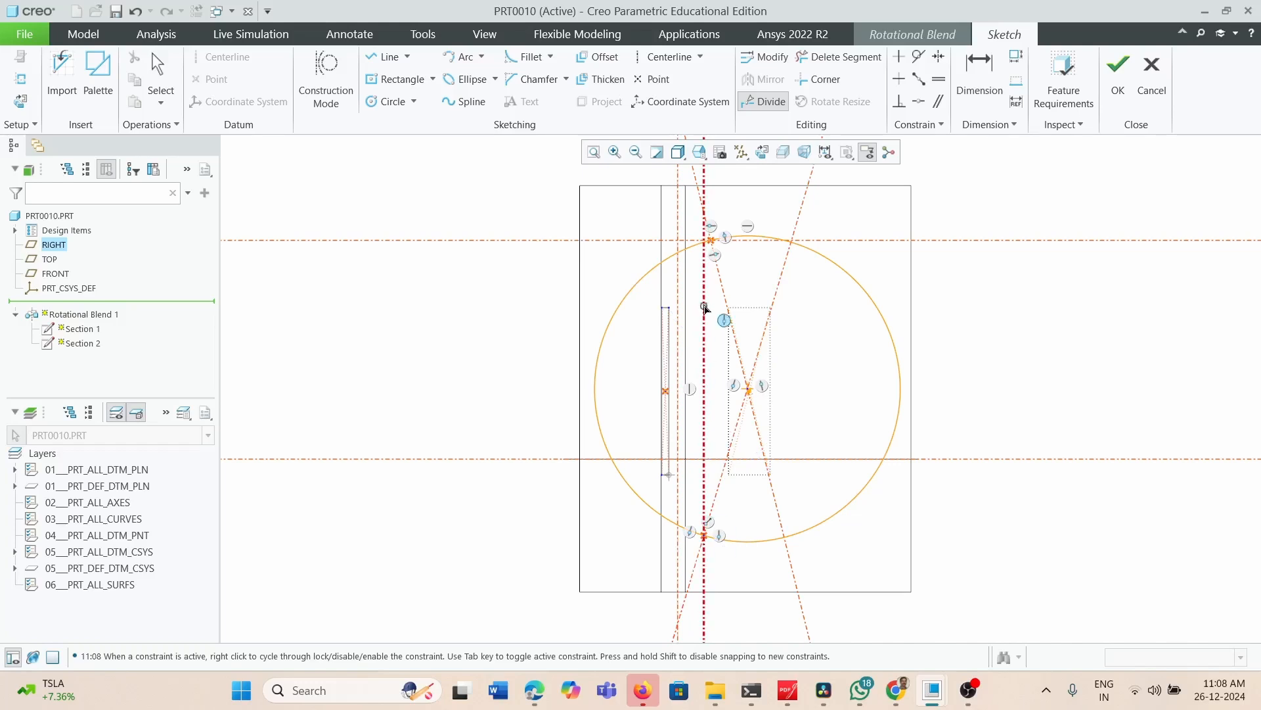
left_click(710, 241)
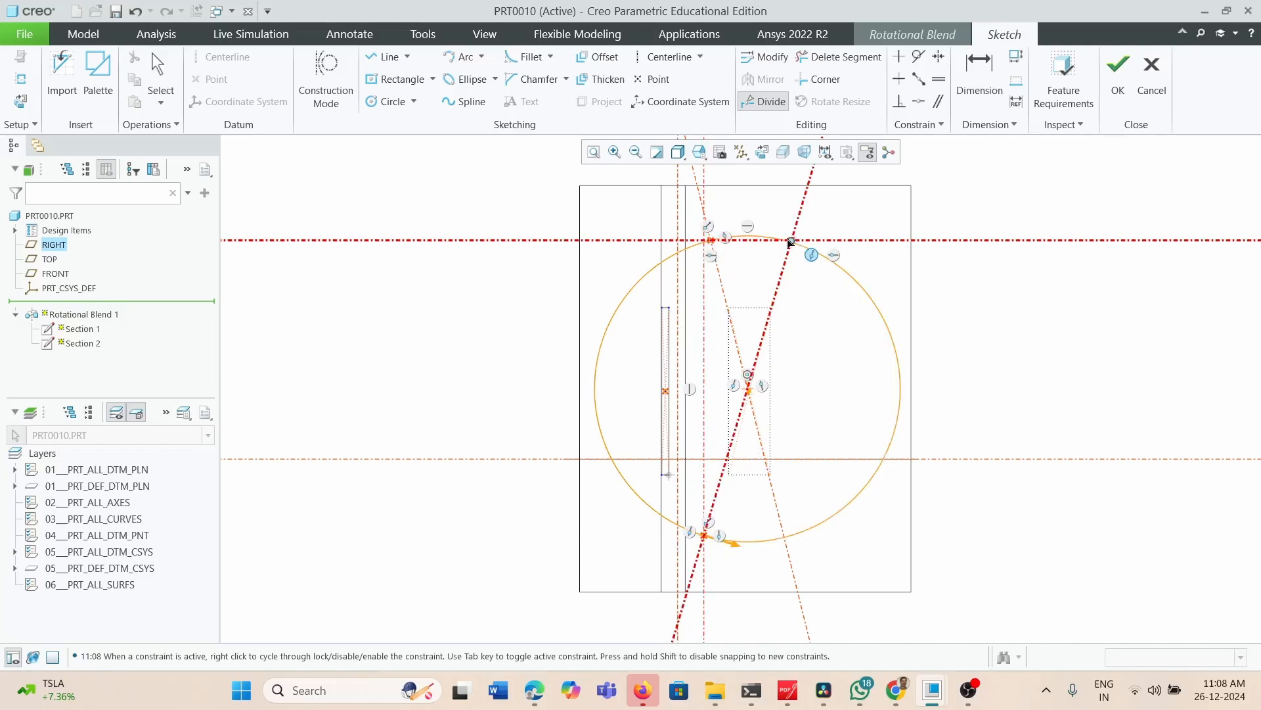
middle_click(1037, 327)
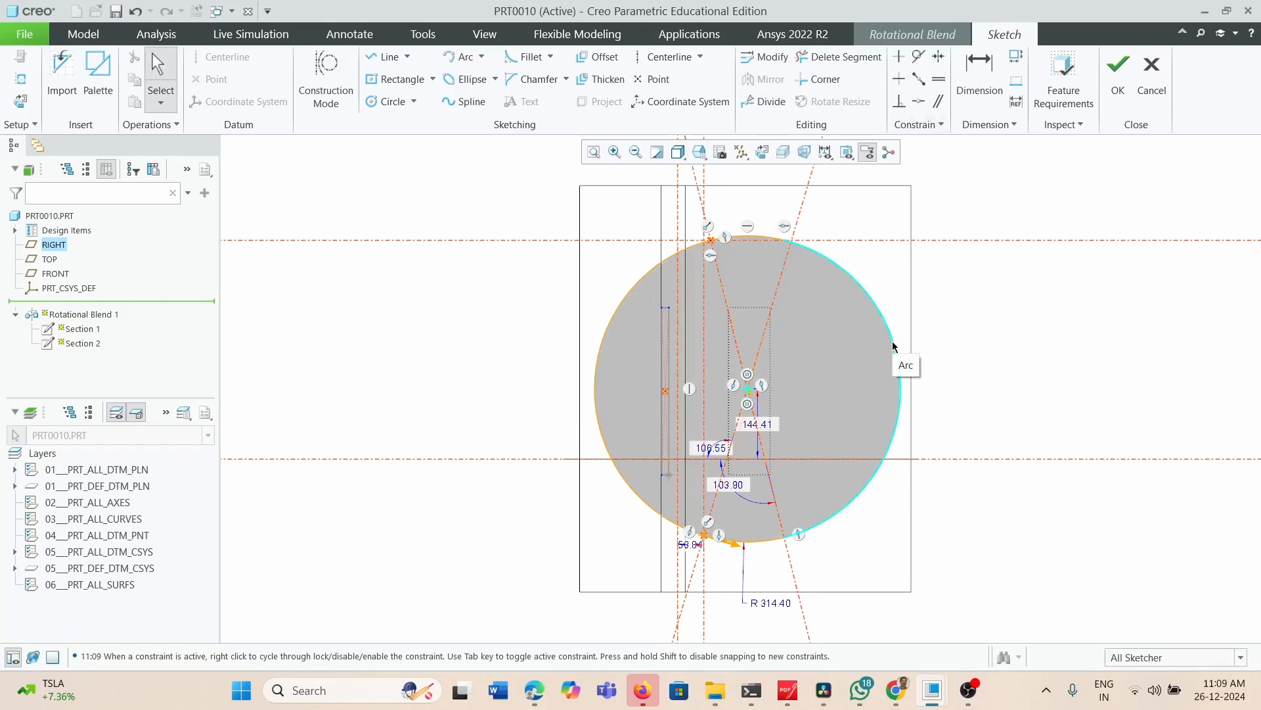
left_click(1117, 71)
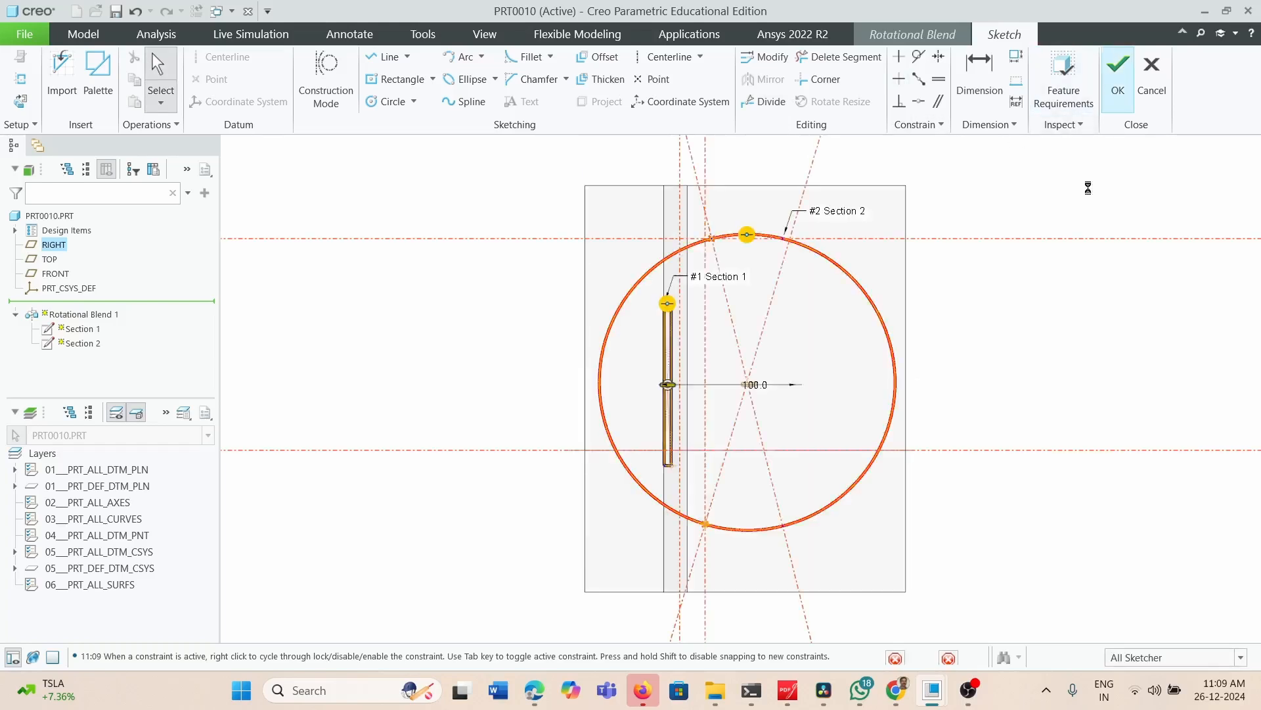
Add section 3 with a 45-degree offset from section 2 and open its sketch
middle_click_drag(969, 462, 937, 430)
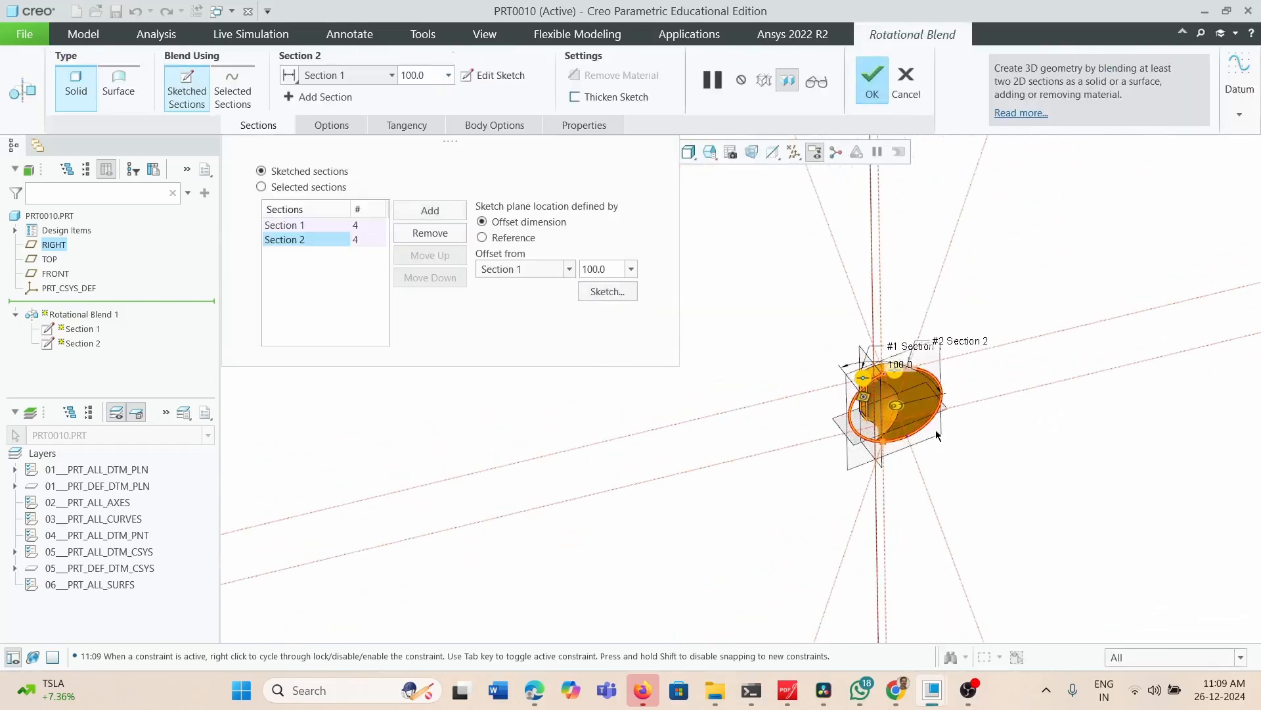
scroll(914, 386, "up", 4)
scroll(914, 385, "down", 8)
middle_click_drag(881, 366, 899, 396)
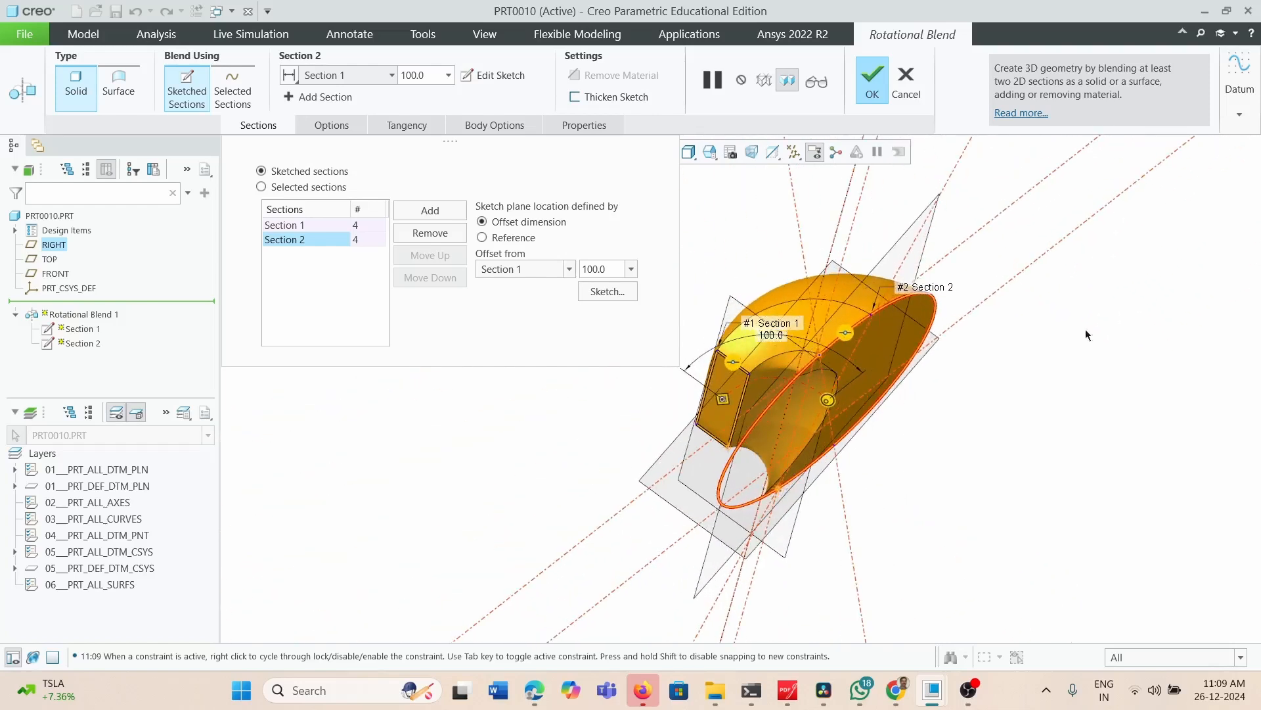
left_click(437, 212)
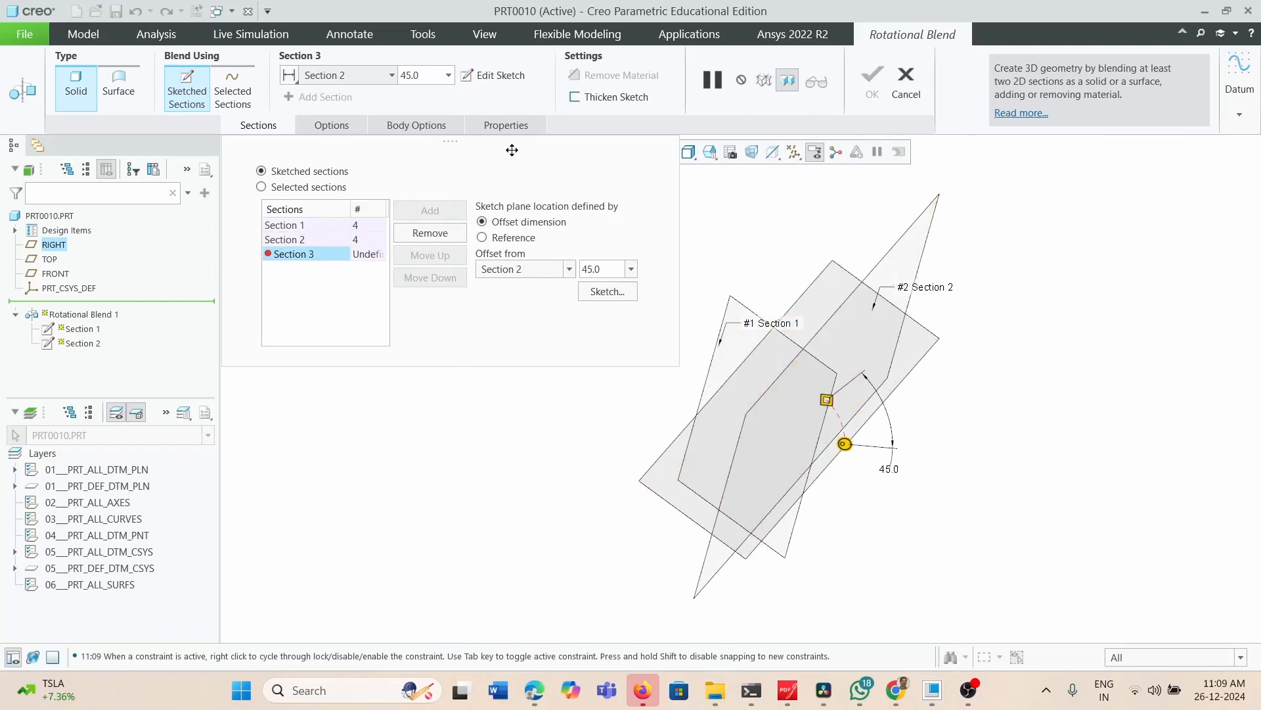
left_click(607, 291)
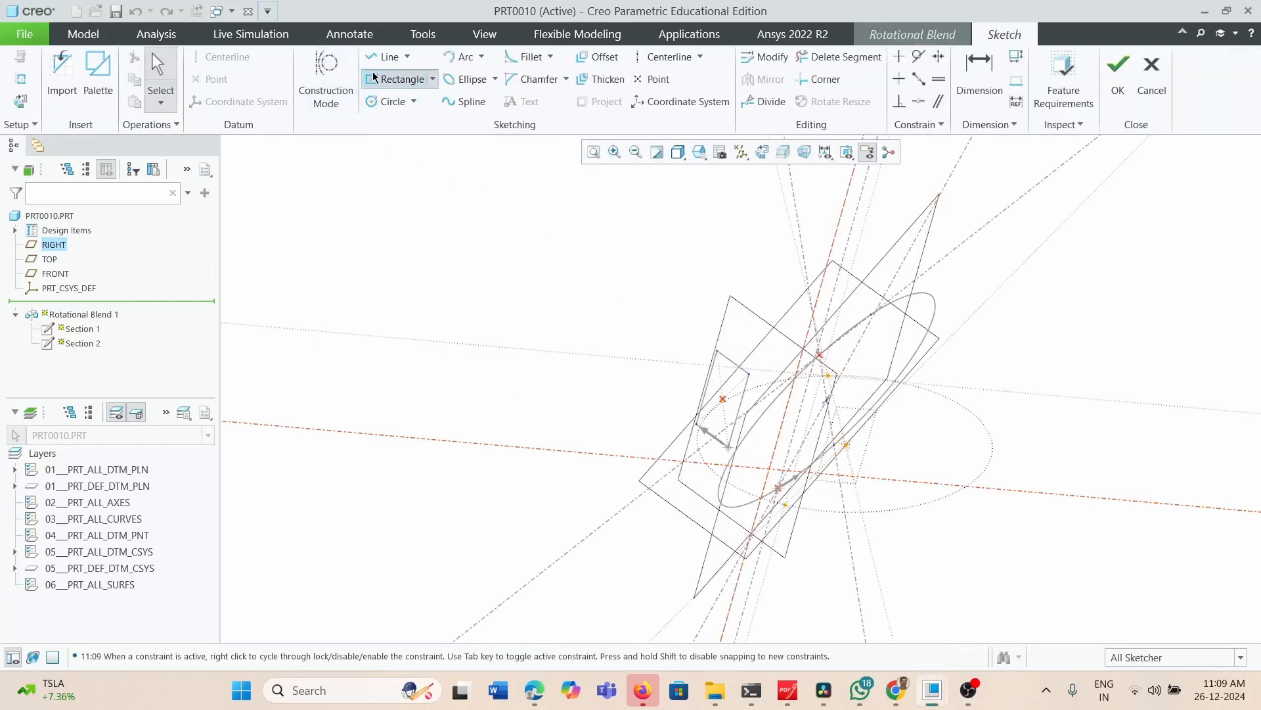
Sketch a tall rectangle for section 3, roughly as high as the section 2 circle, and finish the sketch
left_click(762, 152)
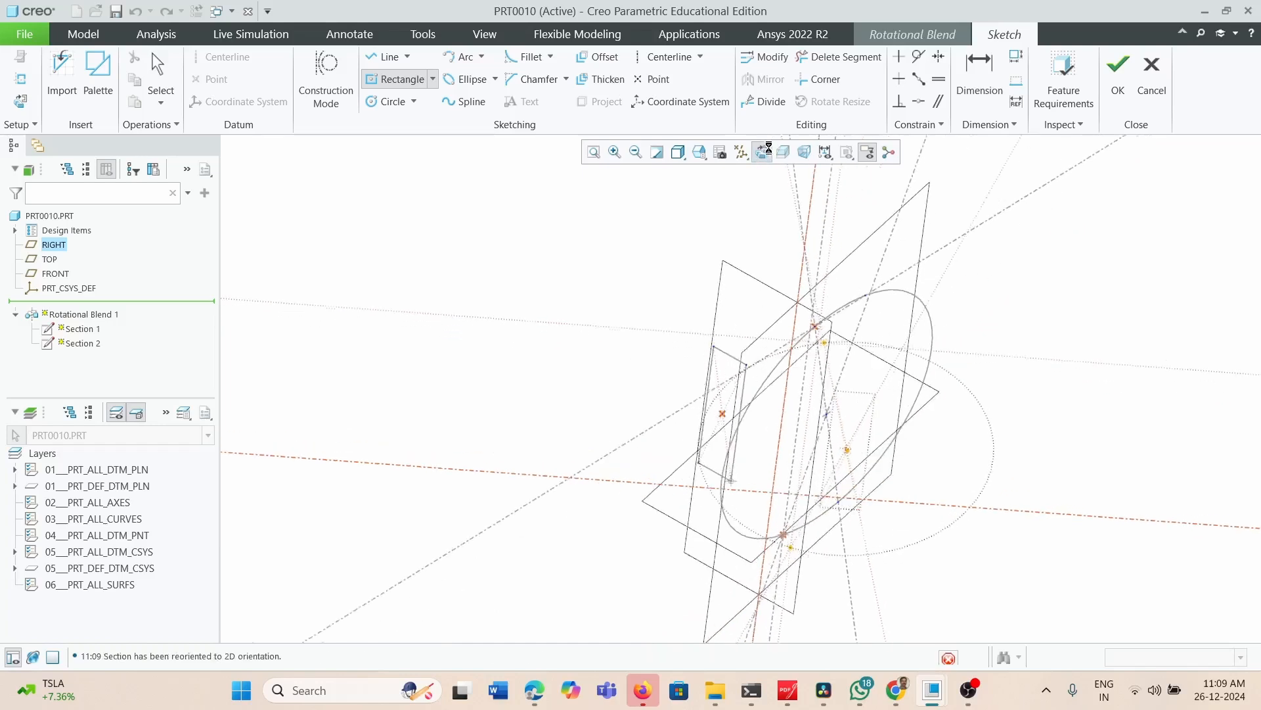
left_click(777, 301)
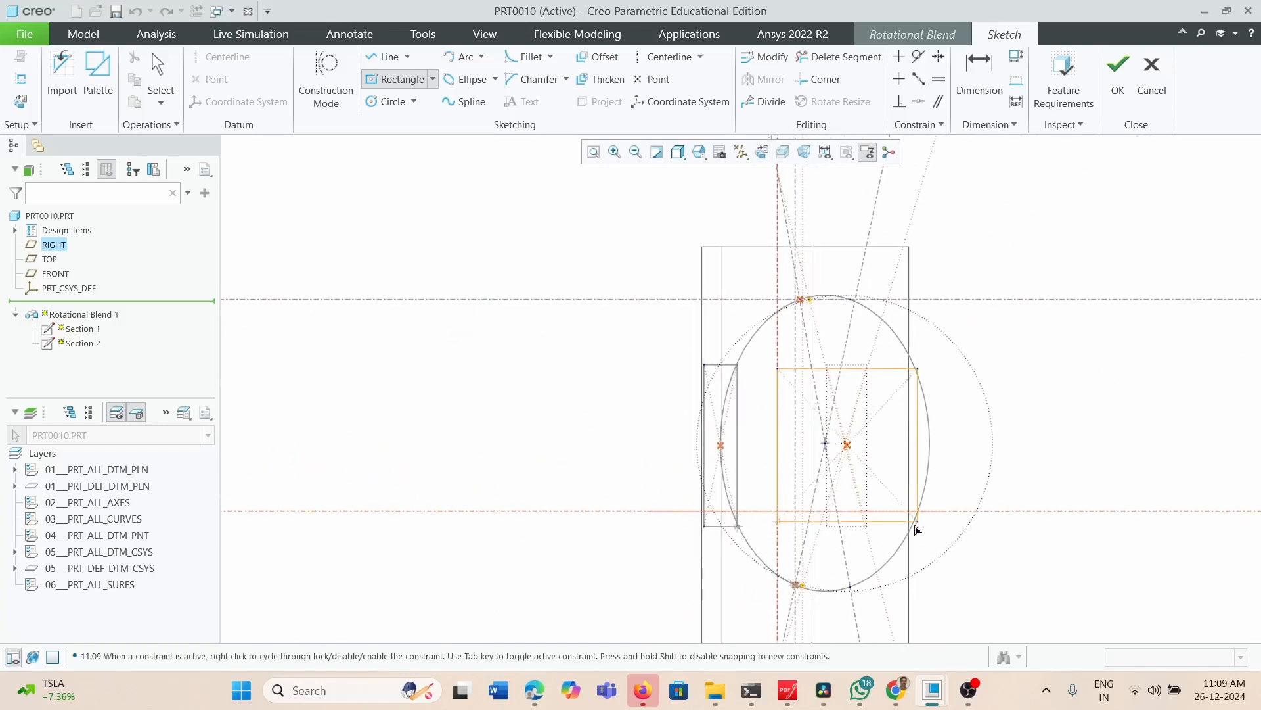
left_click(918, 589)
left_click(1118, 72)
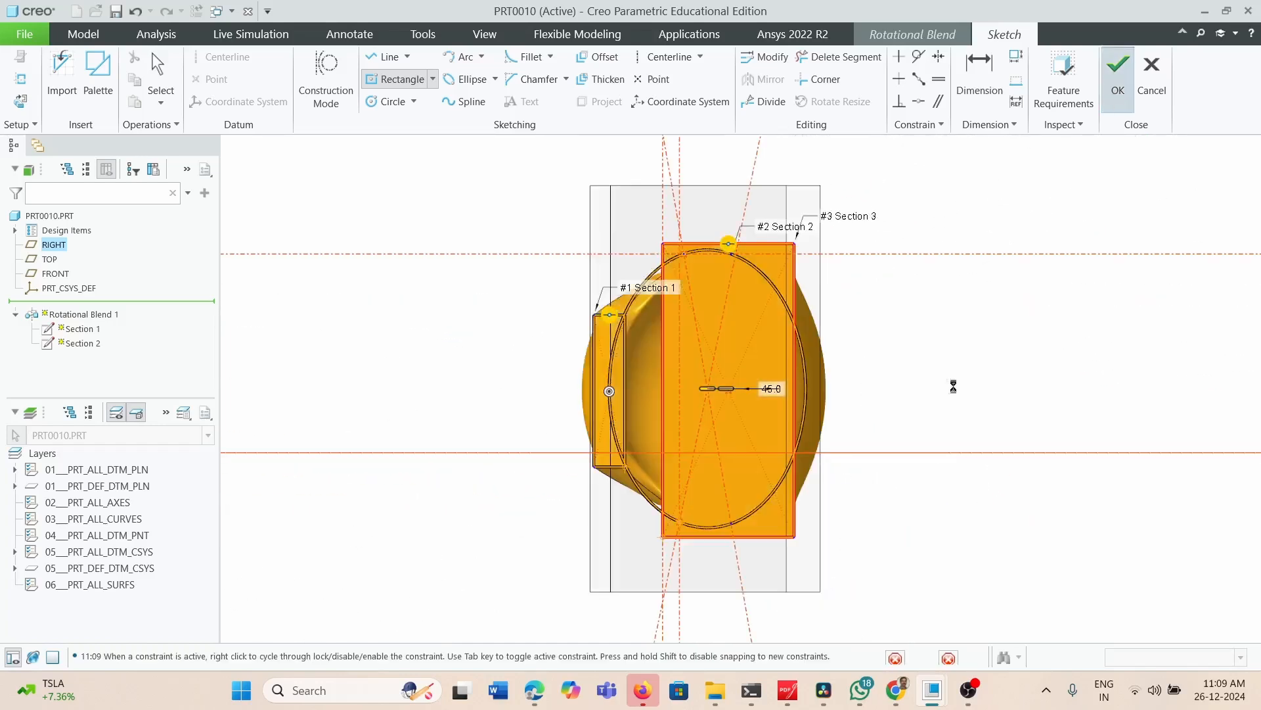
Inspect the three-section blend preview and complete the rotational blend
middle_click_drag(940, 471, 951, 509)
scroll(951, 508, "up", 3)
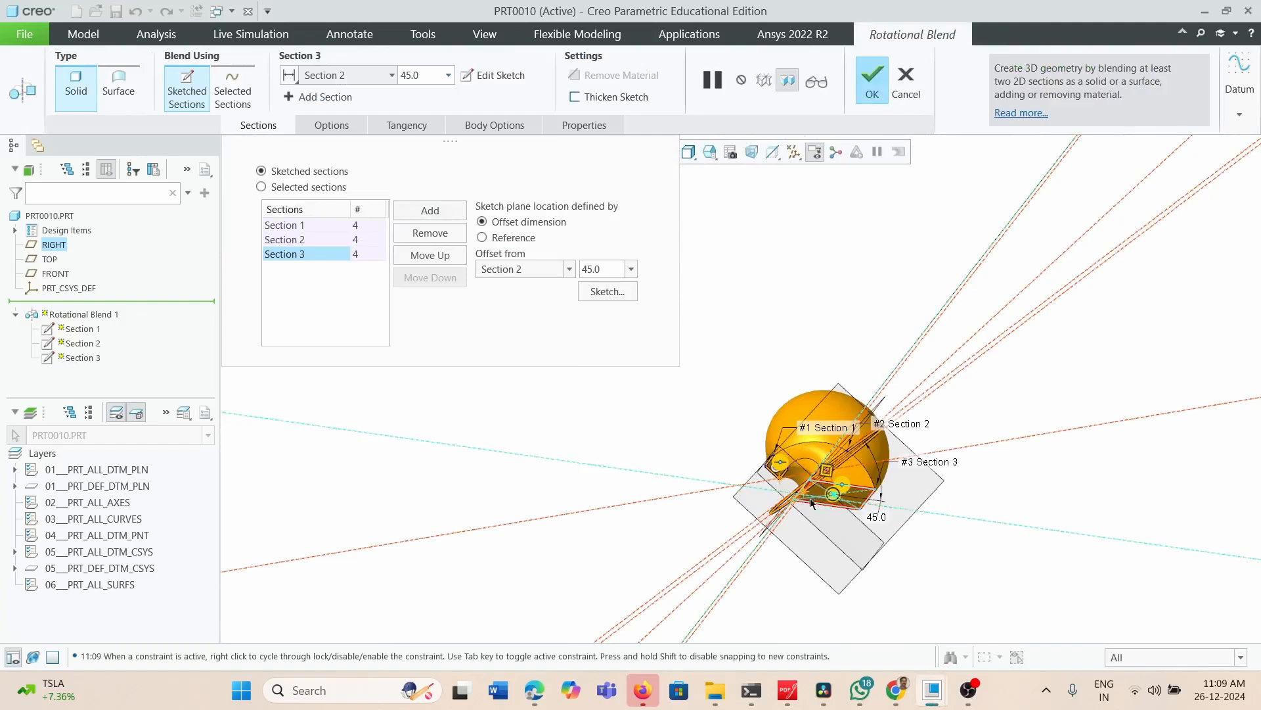
middle_click_drag(817, 498, 975, 299)
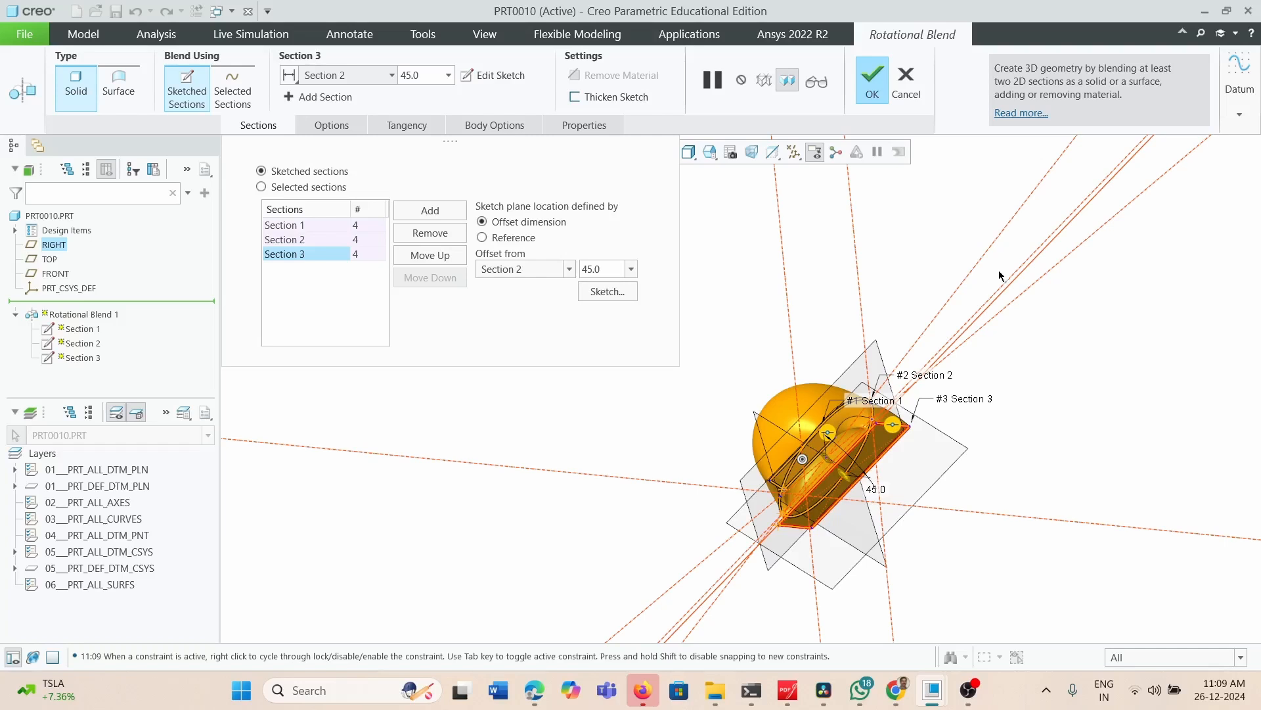
left_click(871, 92)
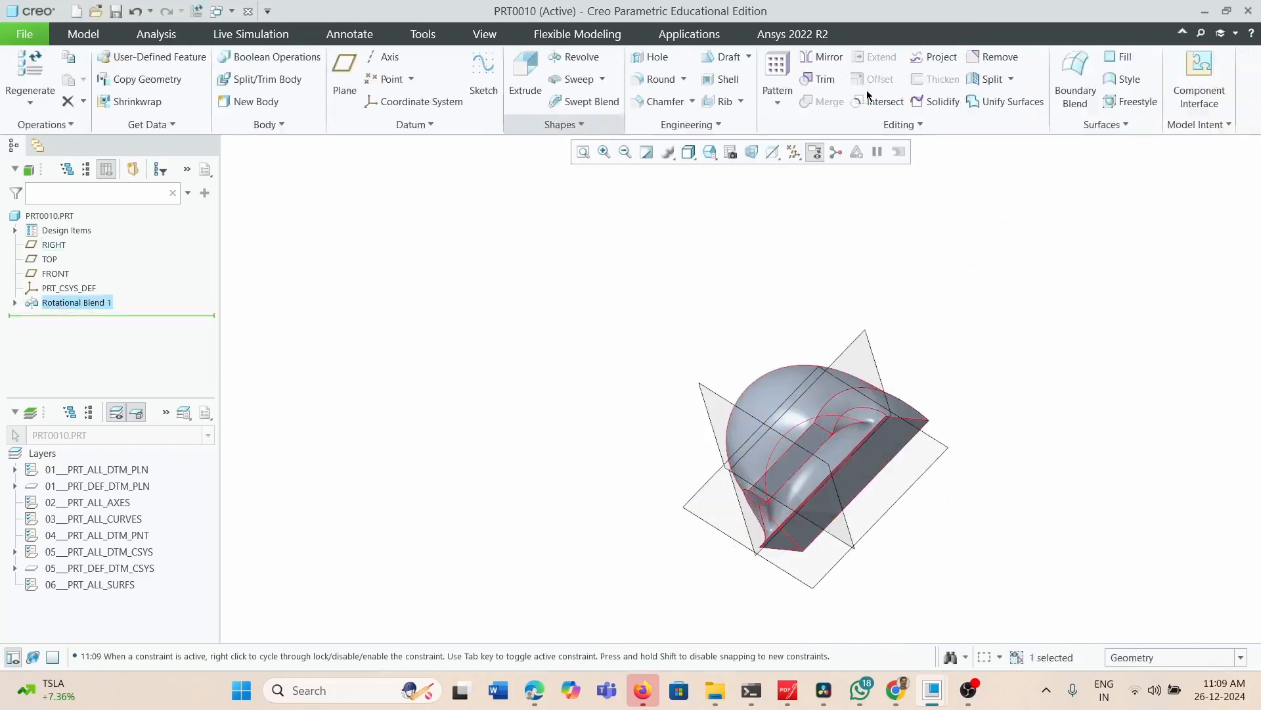